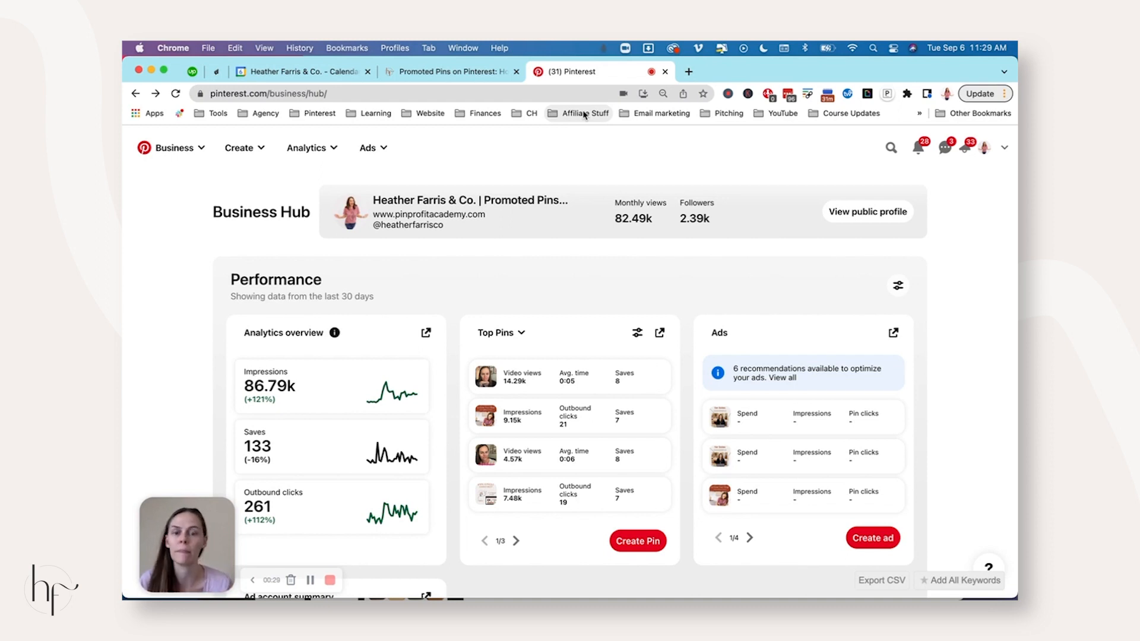
Open the ad account's Conversions page and examine the Pinterest tag's event history by event type.
left_click(364, 148)
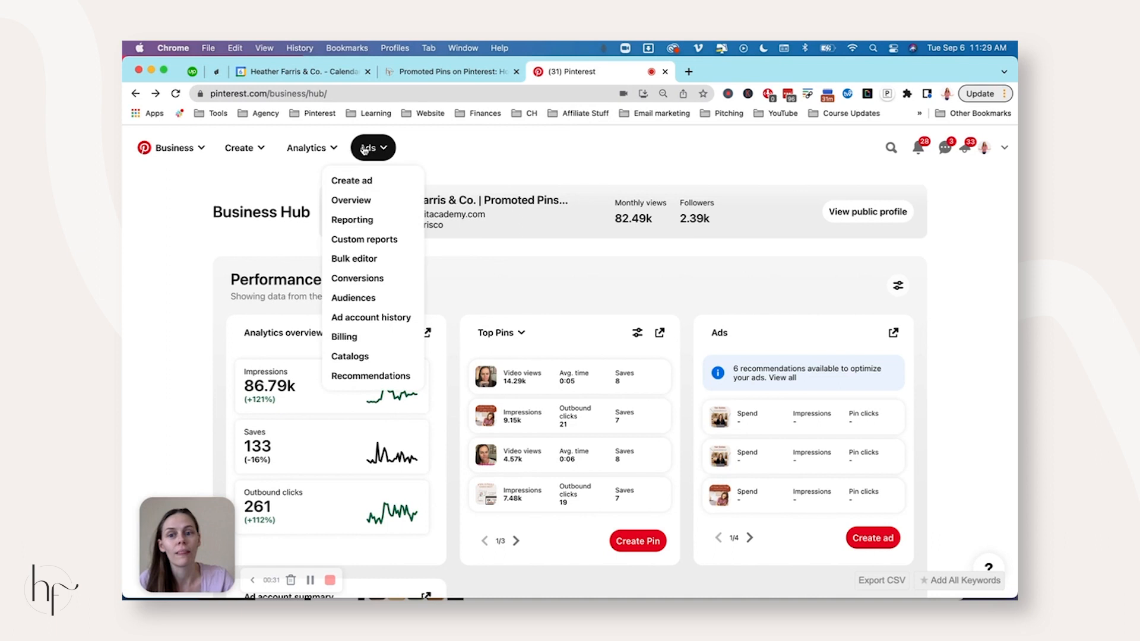
left_click(373, 181)
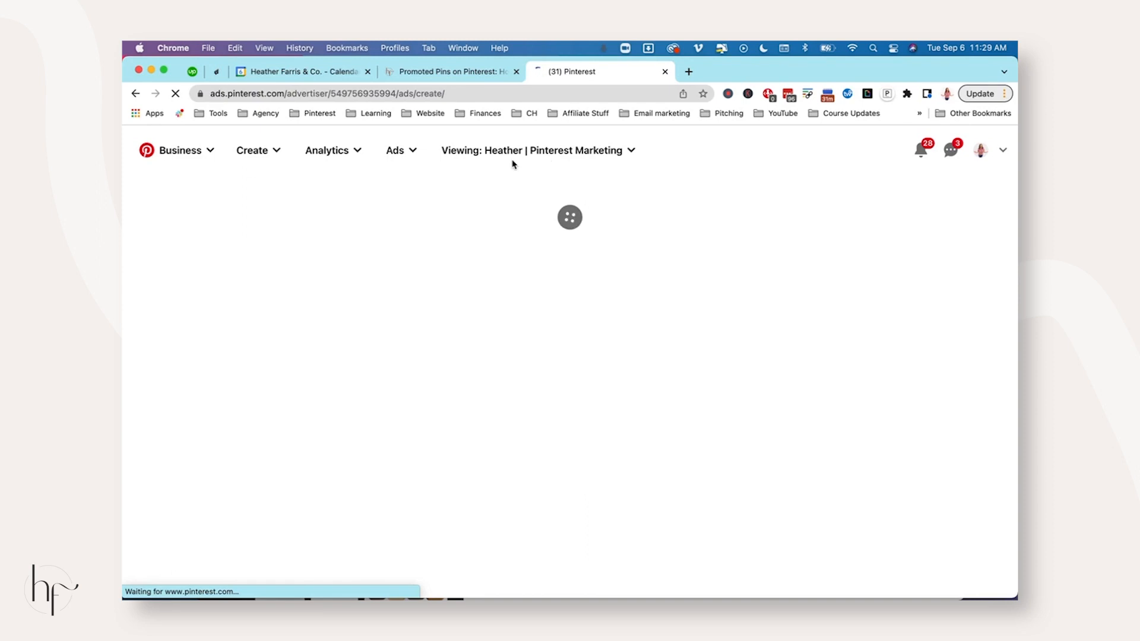
left_click(411, 155)
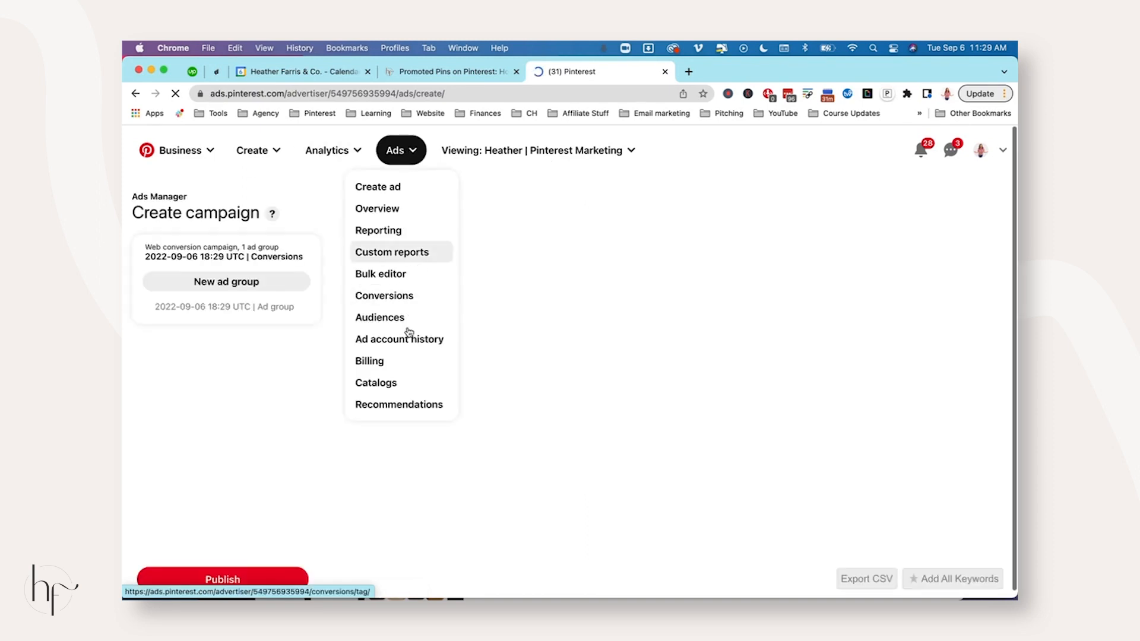
left_click(416, 298)
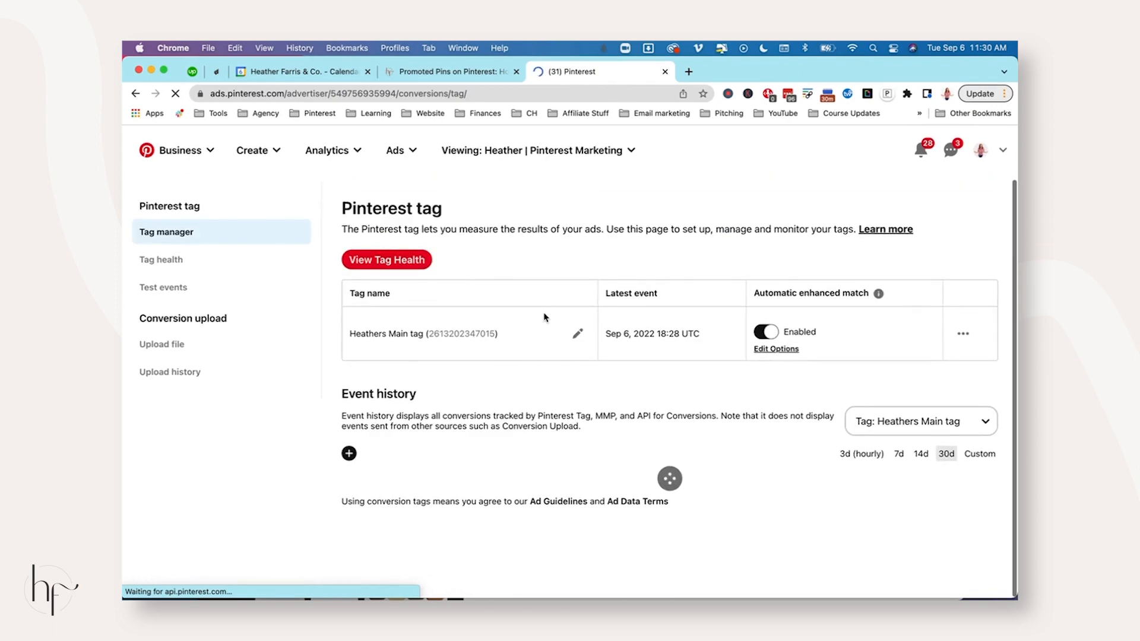
scroll(545, 318, "down", 1)
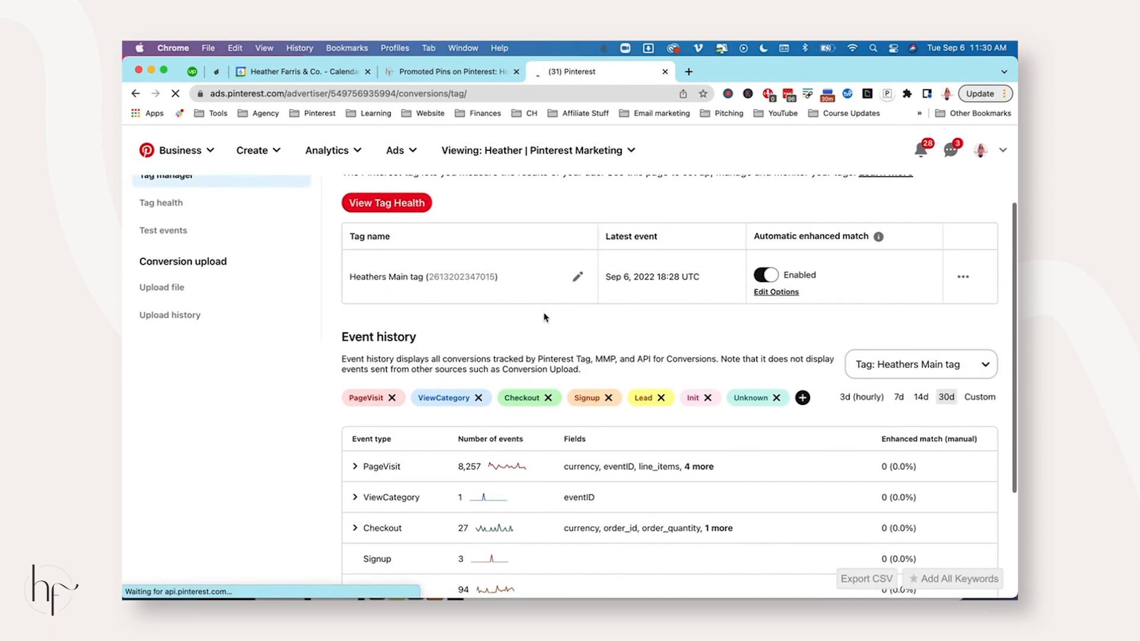
scroll(544, 318, "down", 2)
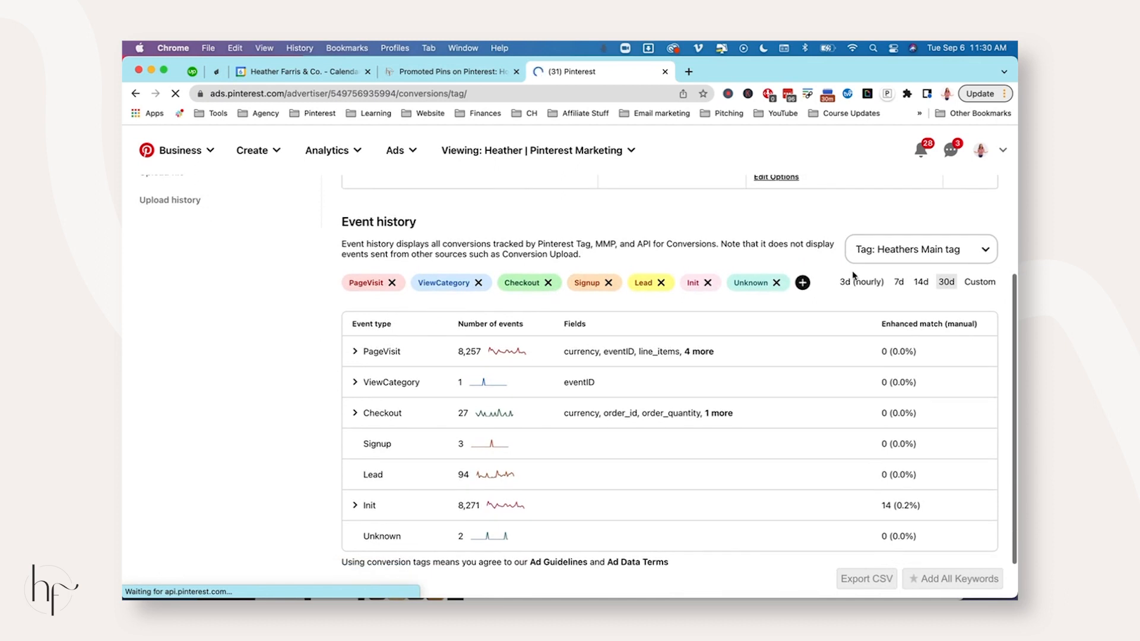
scroll(692, 354, "down", 3)
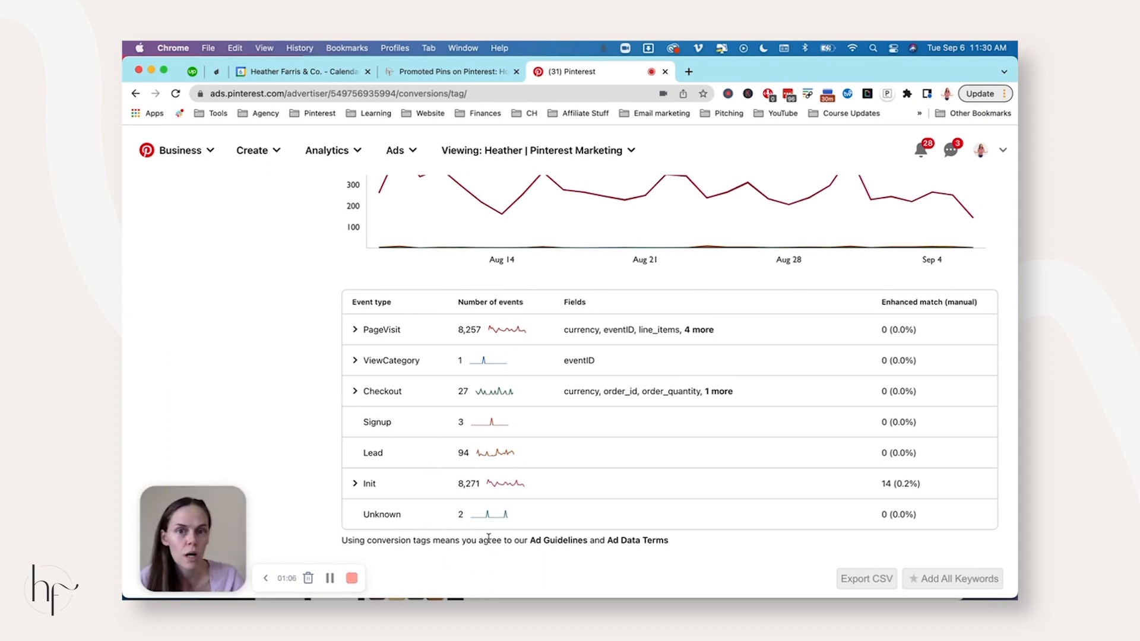
scroll(494, 407, "up", 7)
Start creating a new ad campaign with Conversions as its objective.
left_click(397, 150)
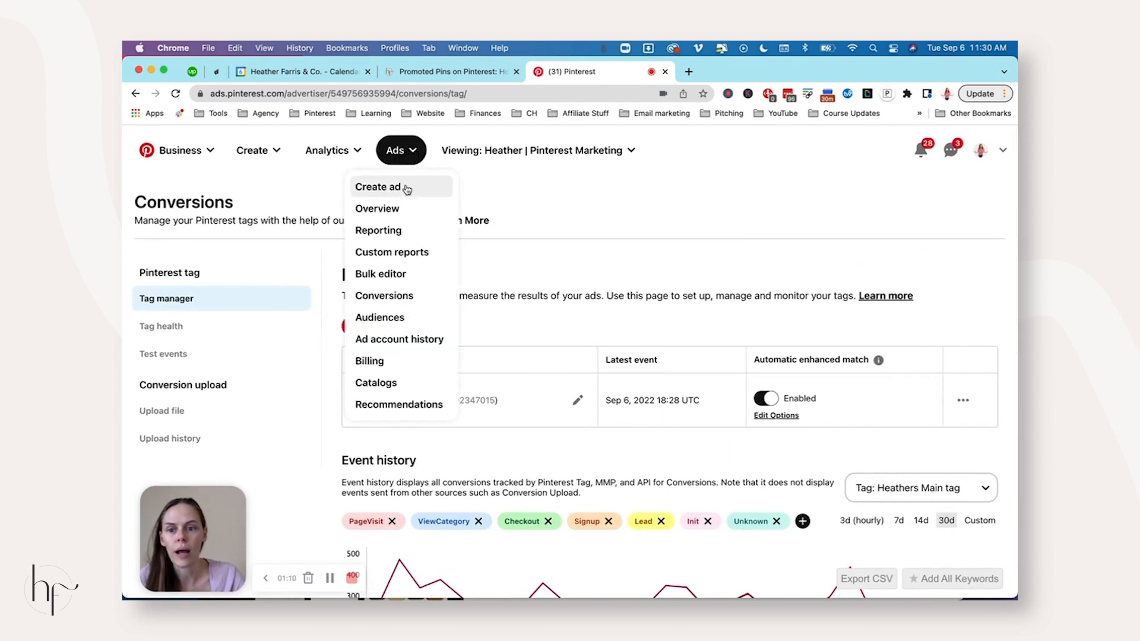
left_click(407, 188)
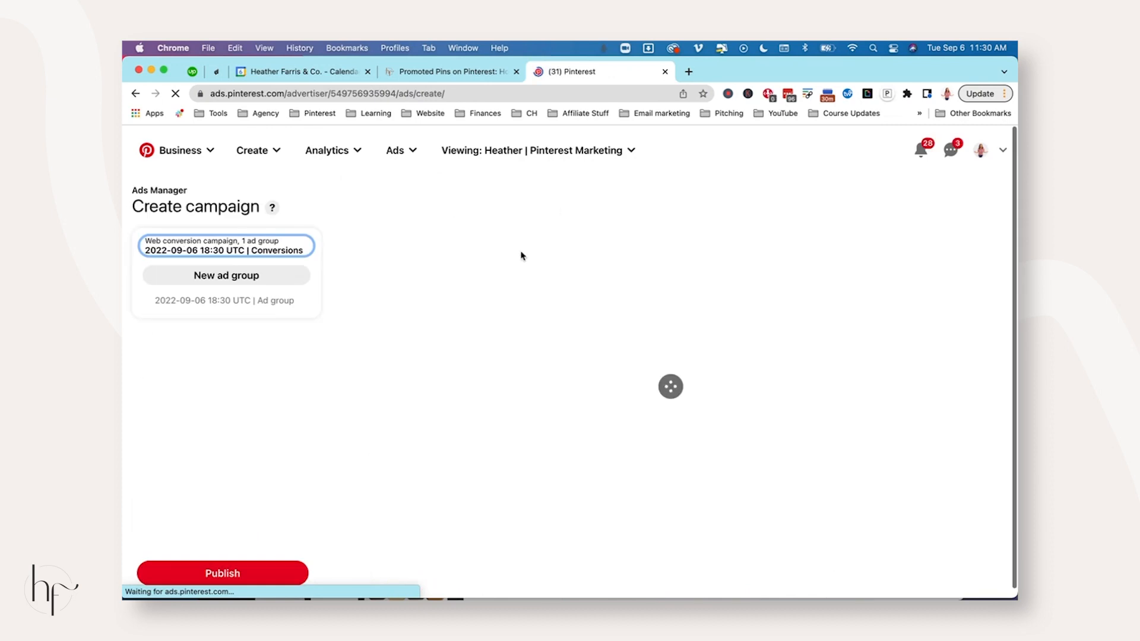
scroll(771, 346, "down", 1)
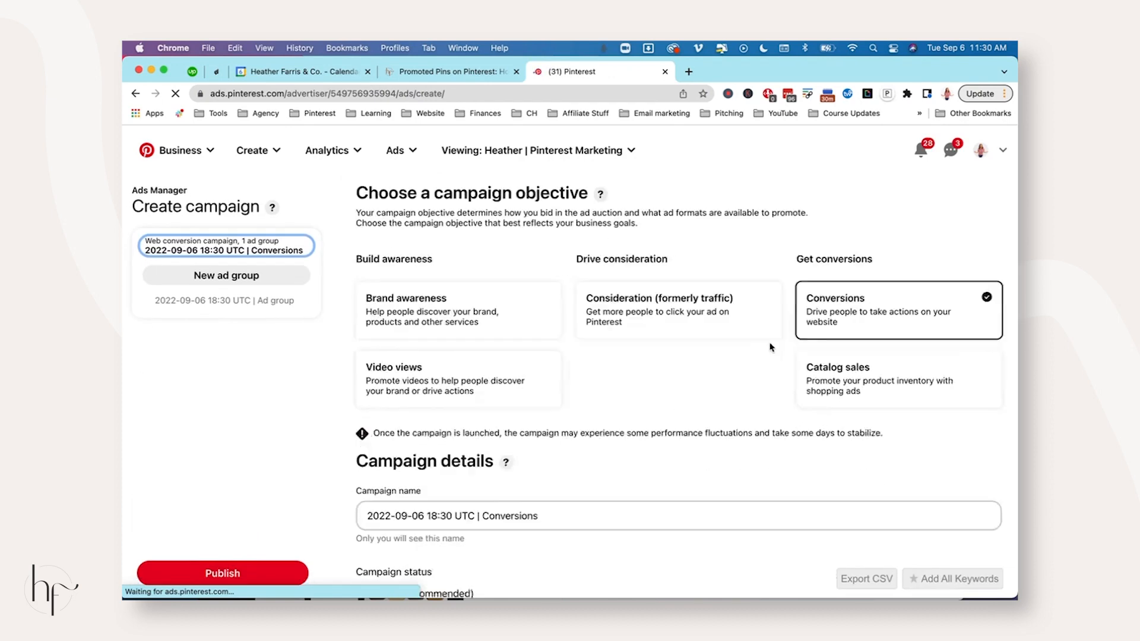
scroll(873, 268, "down", 2)
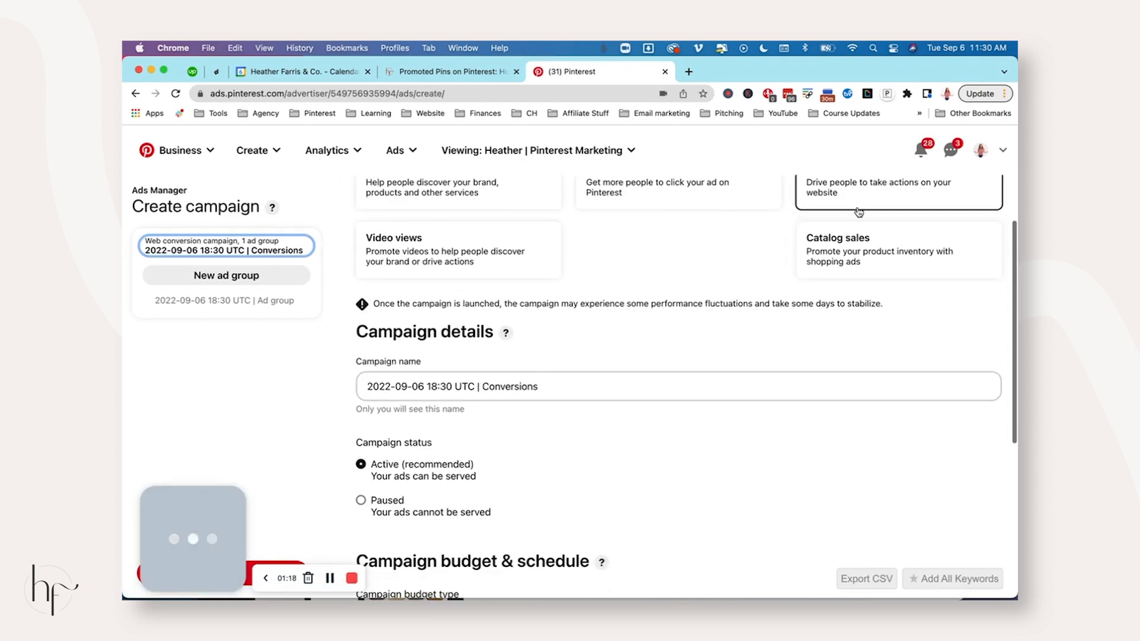
scroll(854, 198, "up", 1)
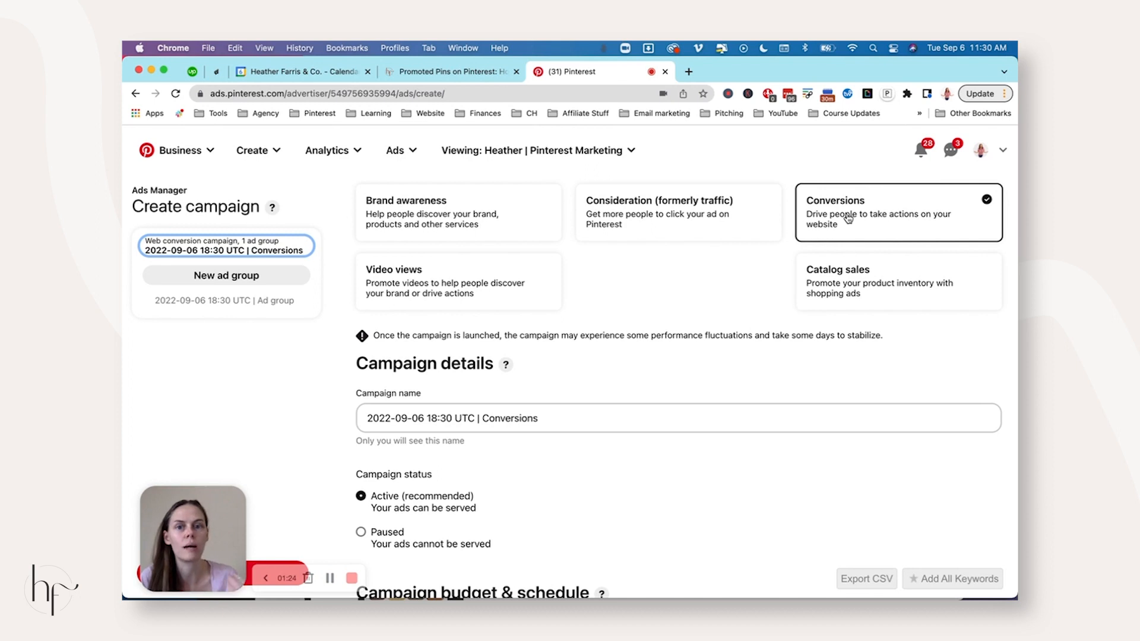
Rename the campaign as "Strategy Guide | Video Ads".
left_click(534, 417)
key("super+a")
key("BackSpace")
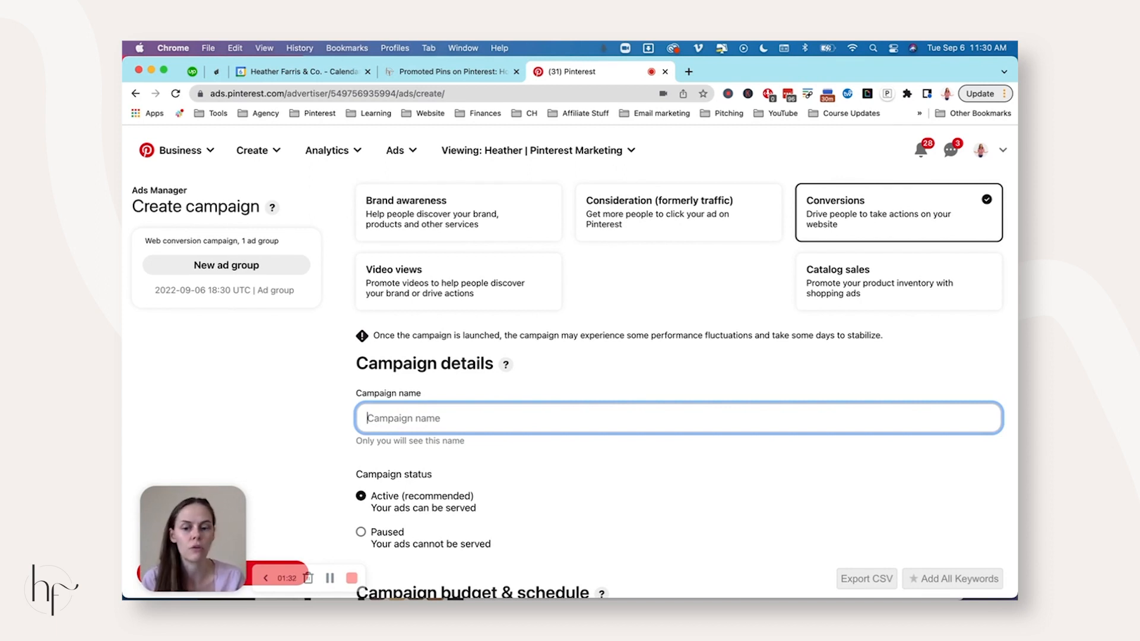
type("S")
key("BackSpace")
type("Strategy")
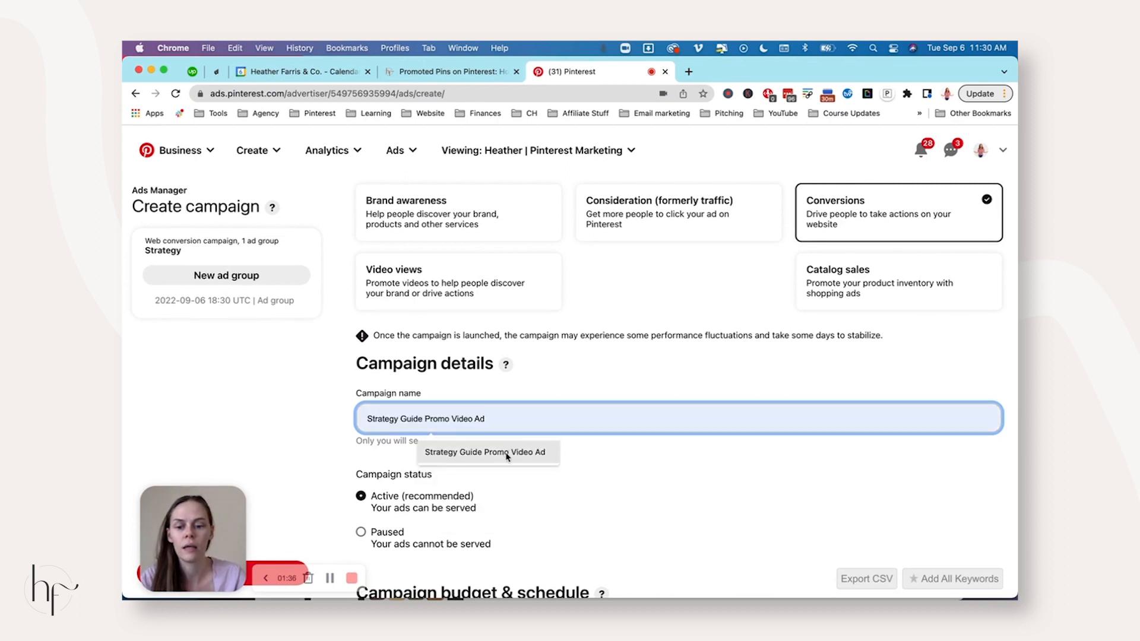
left_click(495, 452)
left_click_drag(512, 418, 436, 418)
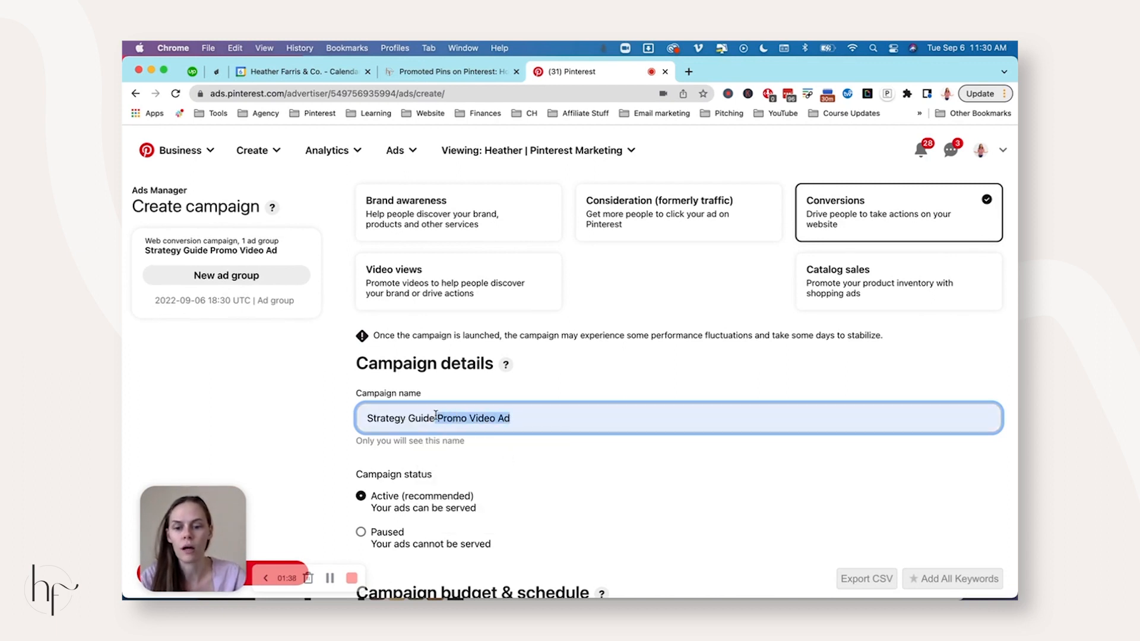
key("BackSpace")
type("| Video Ads")
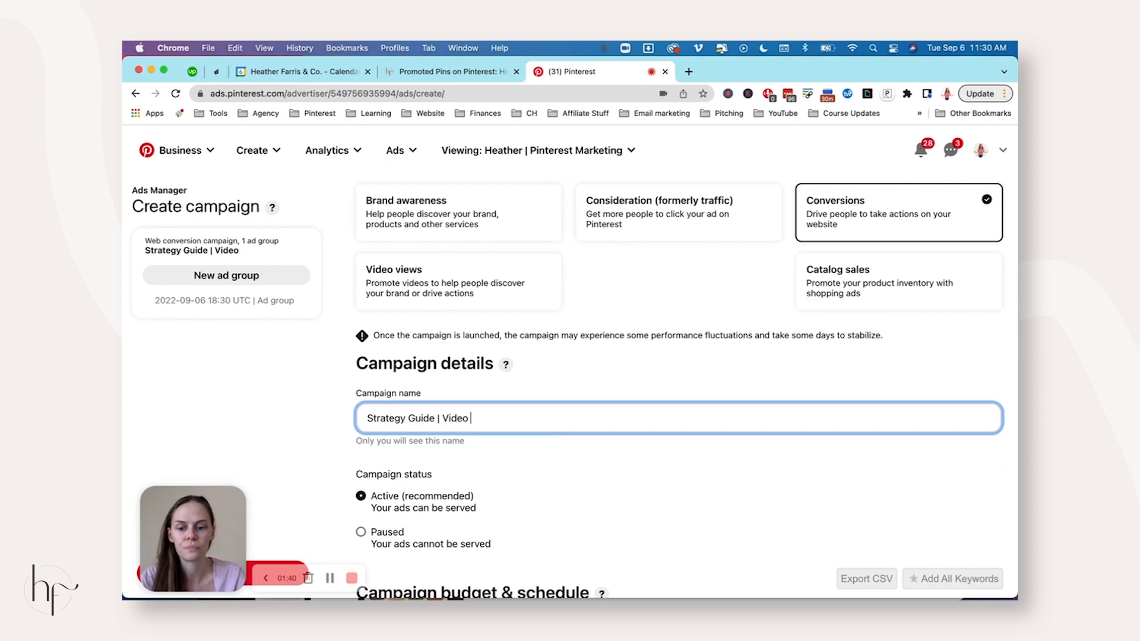
left_click(587, 370)
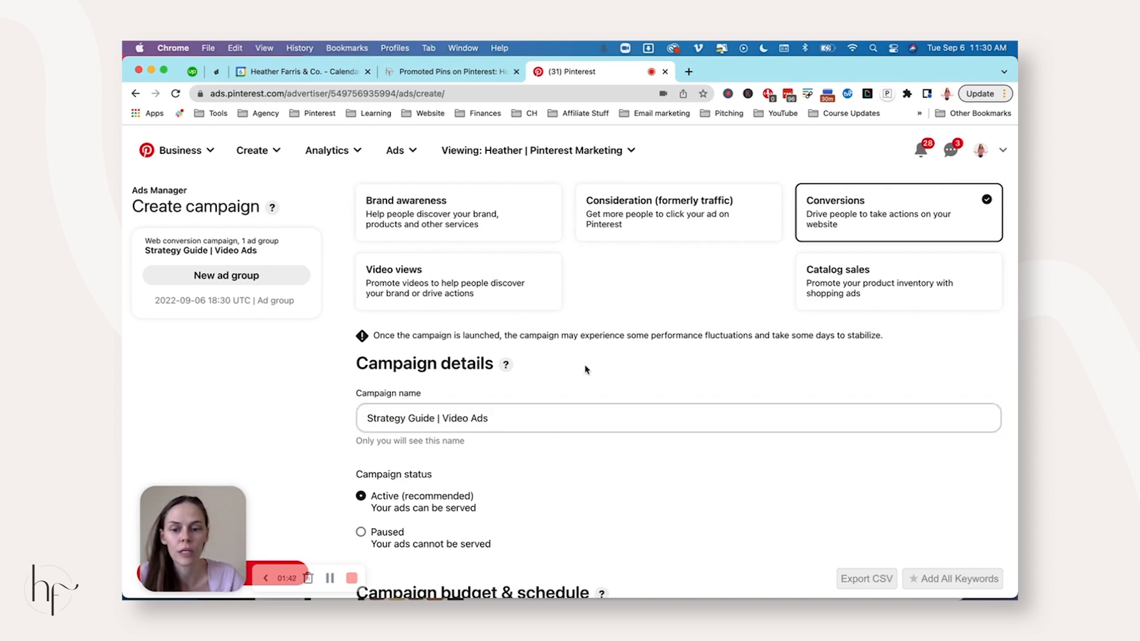
Set the campaign's daily budget to 20.00 USD and continue to the ad group settings.
scroll(585, 370, "down", 3)
scroll(534, 386, "down", 2)
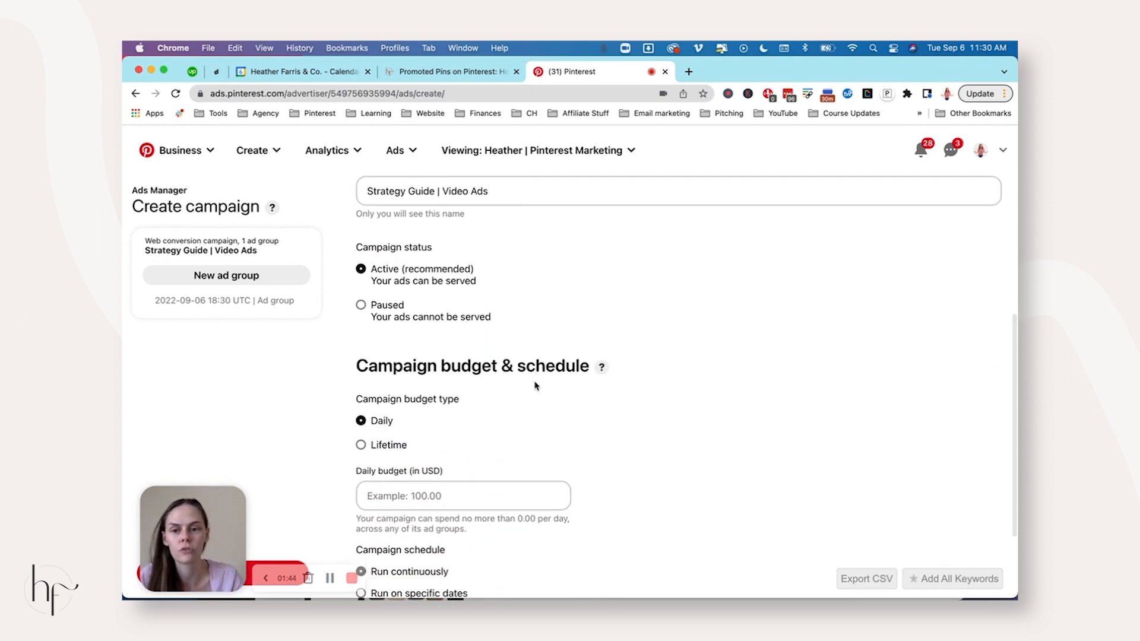
scroll(536, 386, "down", 2)
left_click(481, 449)
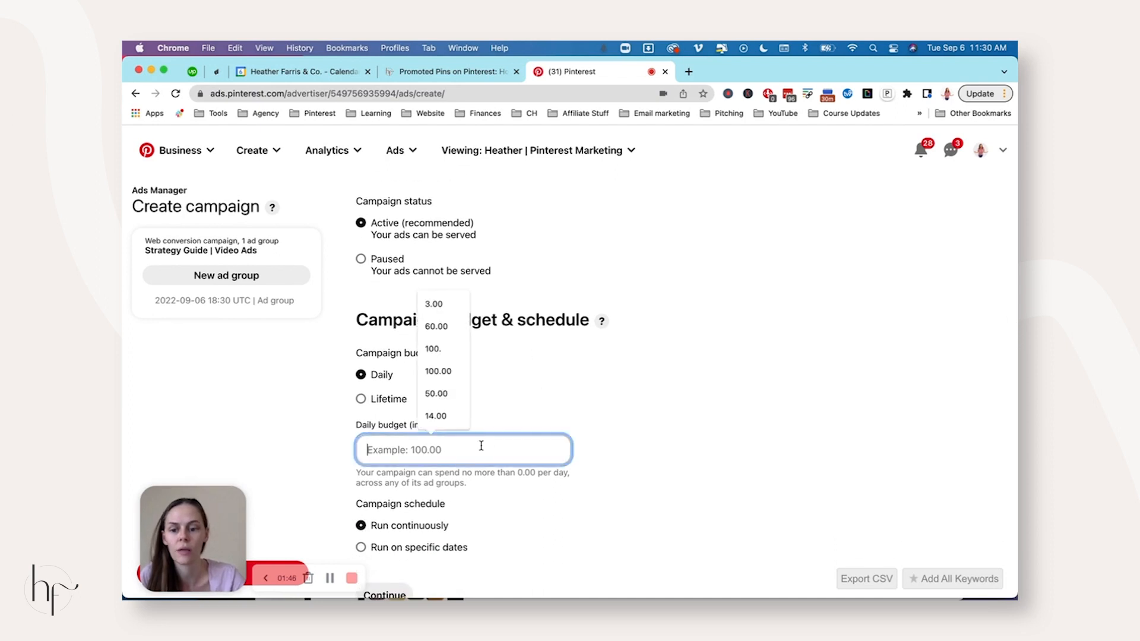
type("20.00")
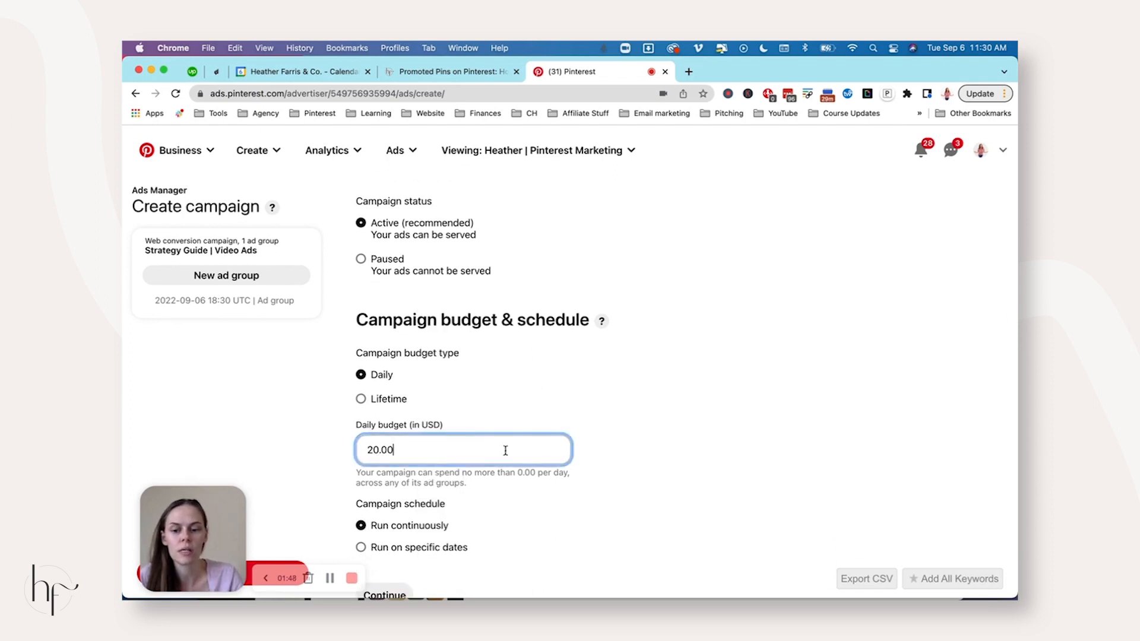
left_click(617, 448)
scroll(618, 448, "down", 2)
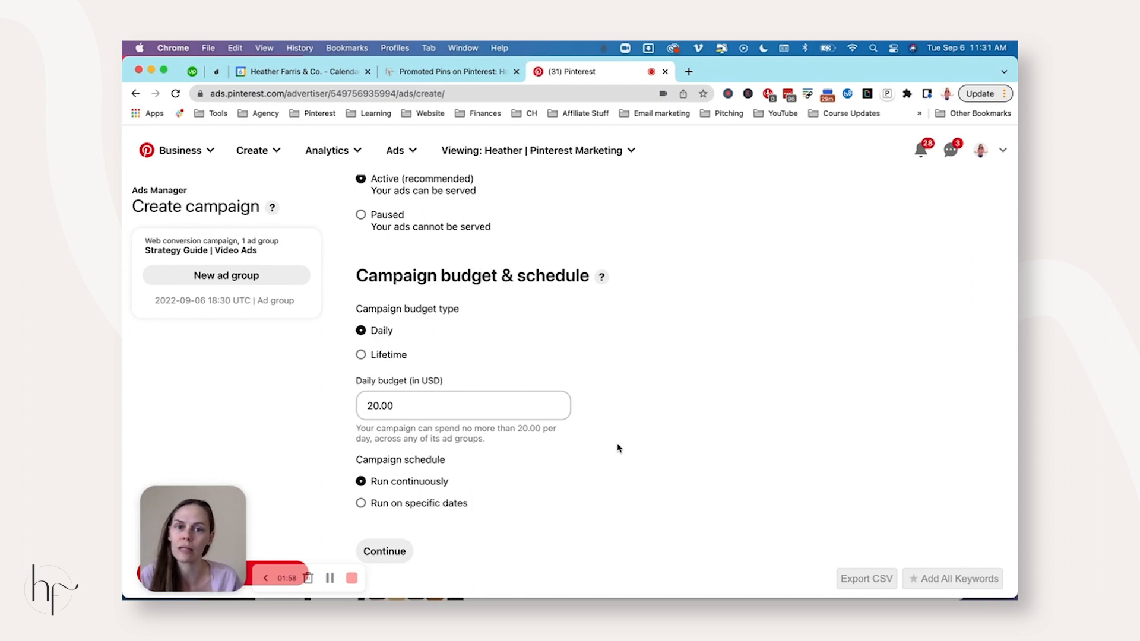
scroll(560, 314, "down", 2)
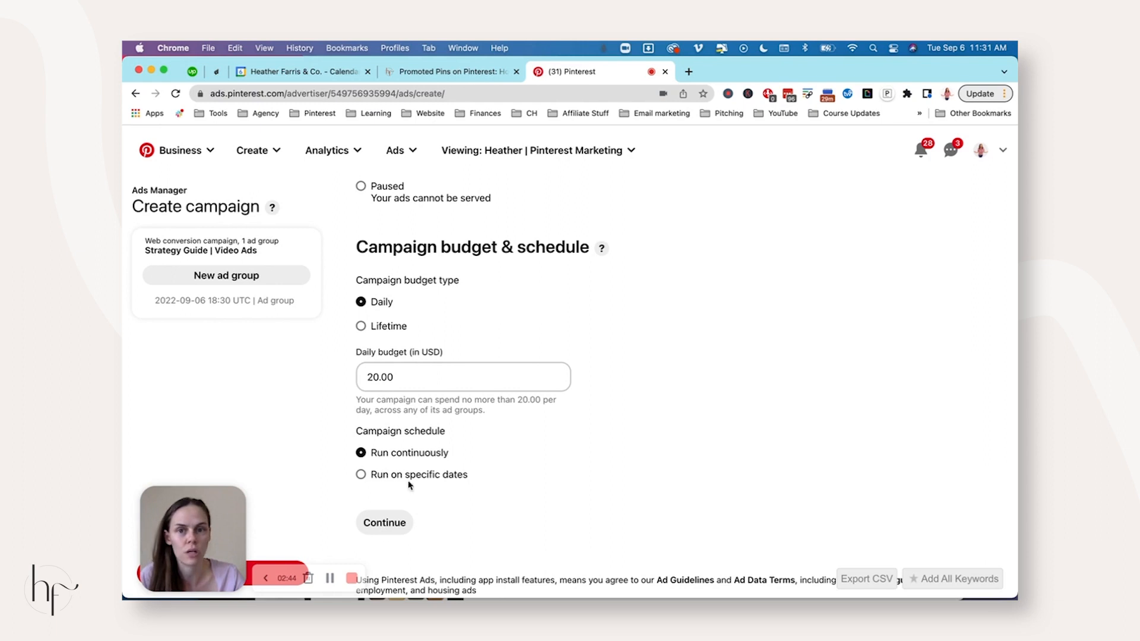
left_click(391, 523)
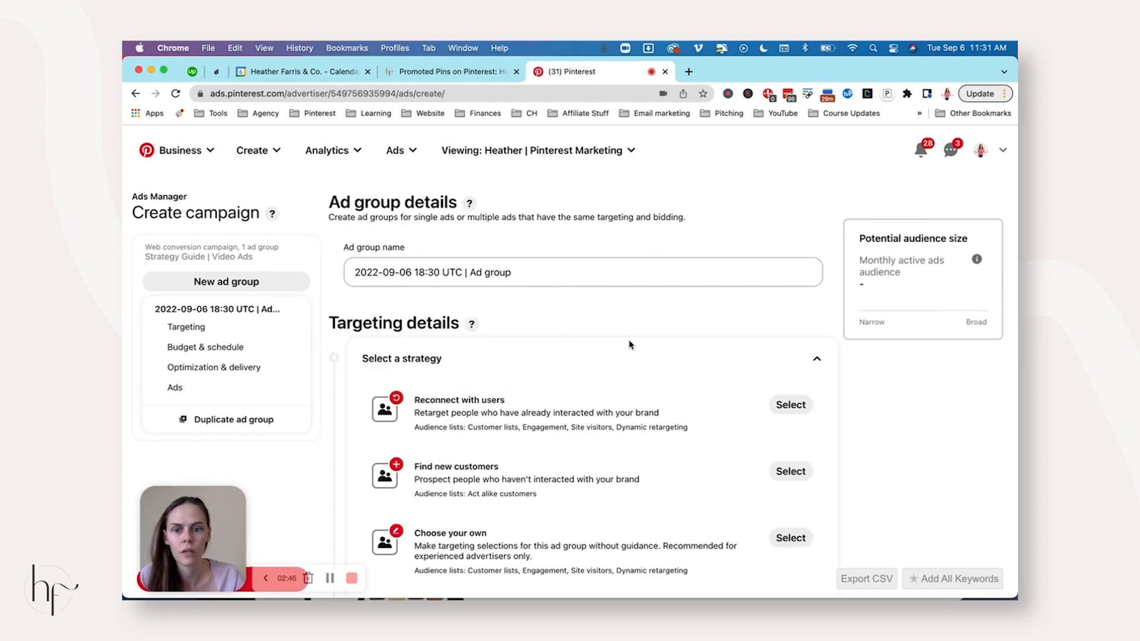
Rename the ad group as "Keywords + Interests + ExTargeting".
left_click(521, 272)
key("super+a")
key("BackSpace")
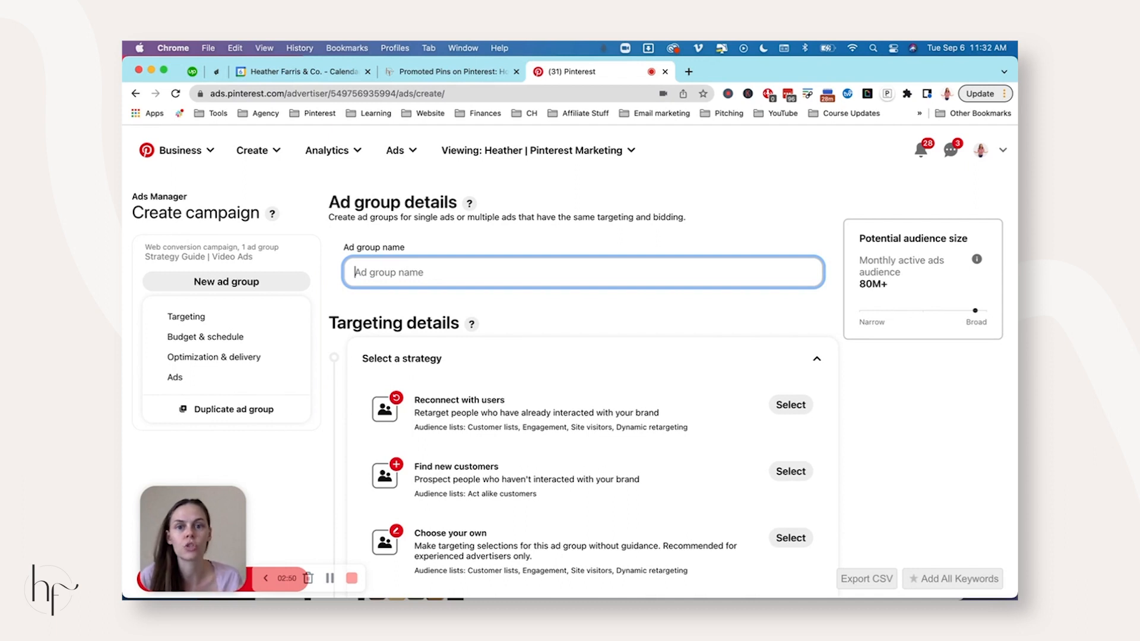
left_click(413, 267)
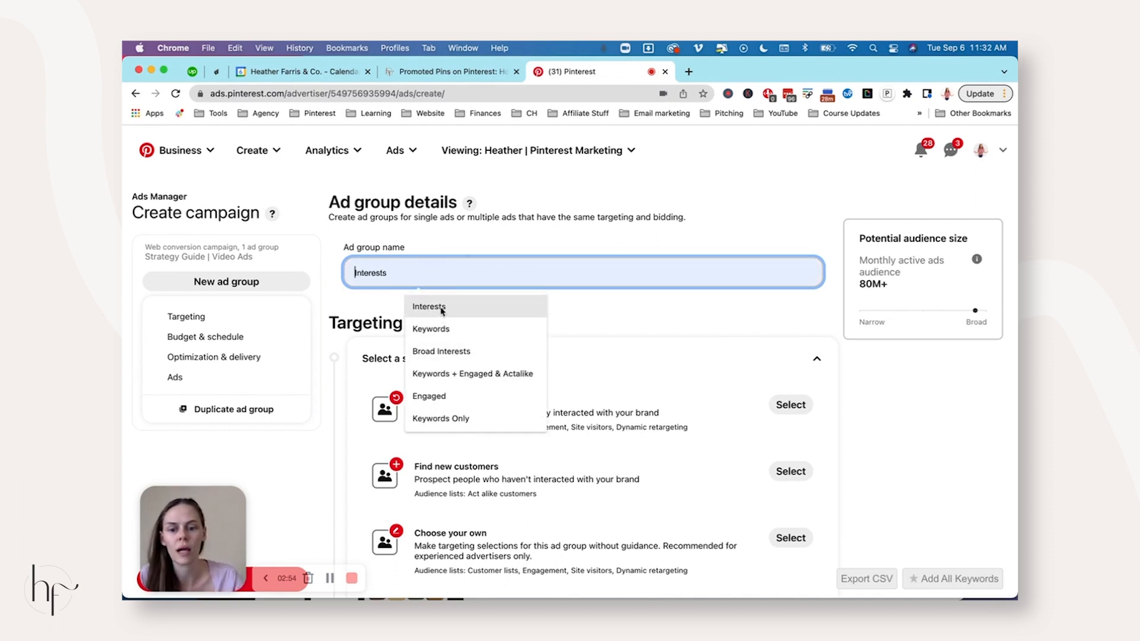
left_click(467, 373)
left_click_drag(509, 273, 454, 273)
key("BackSpace")
key("BackSpace")
key("BackSpace")
key("BackSpace")
key("BackSpace")
key("BackSpace")
key("BackSpace")
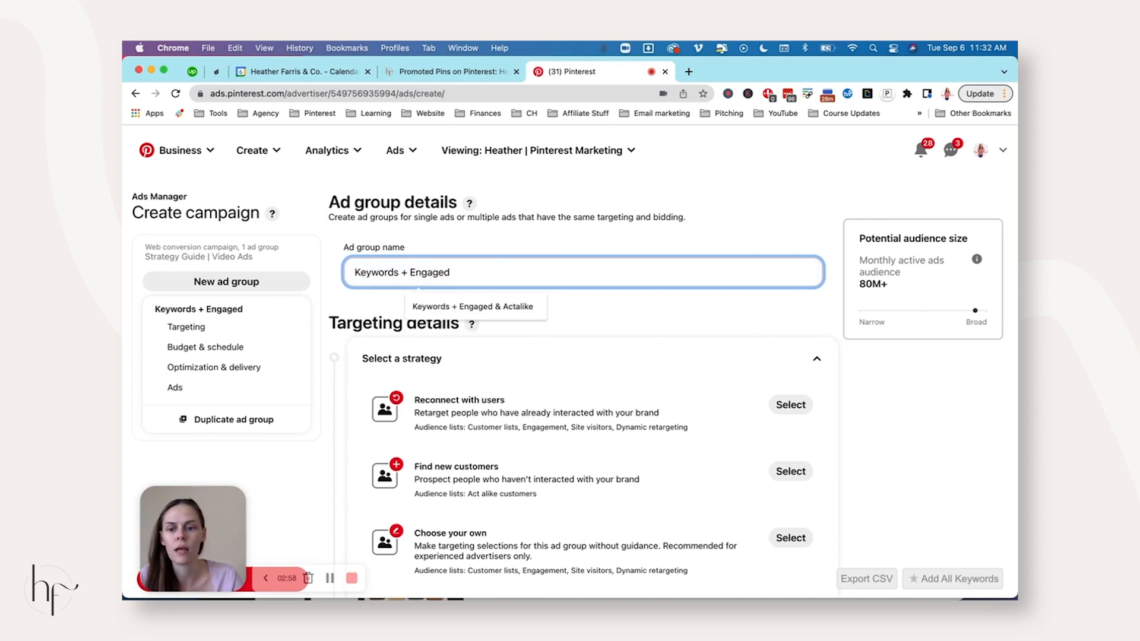
key("BackSpace")
key("BackSpace")
type("Interest ")
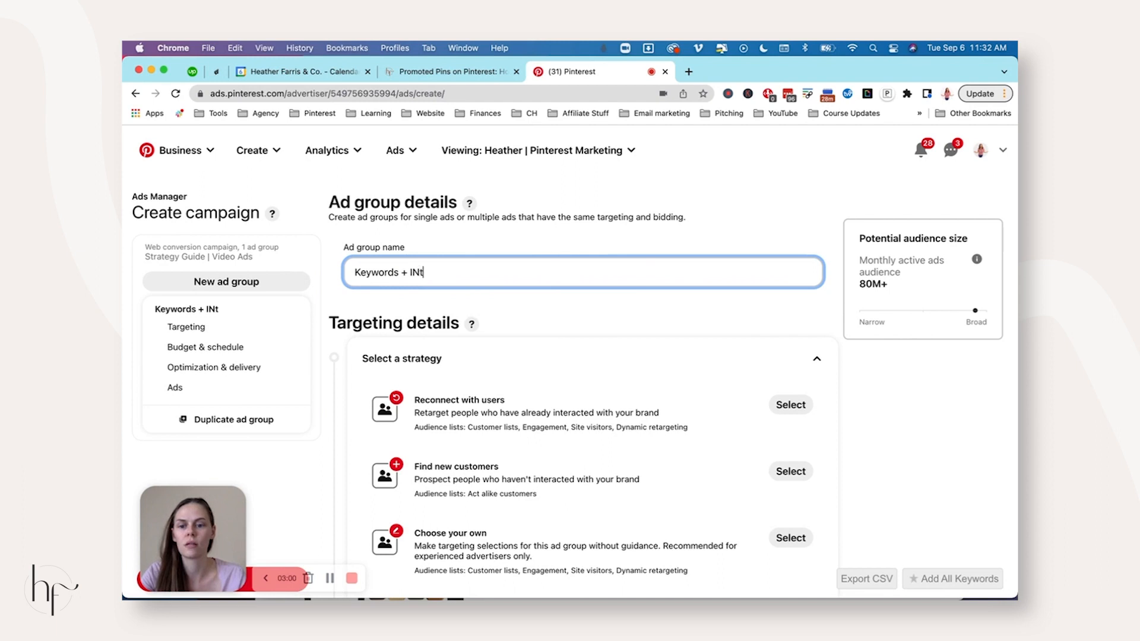
type("s + E")
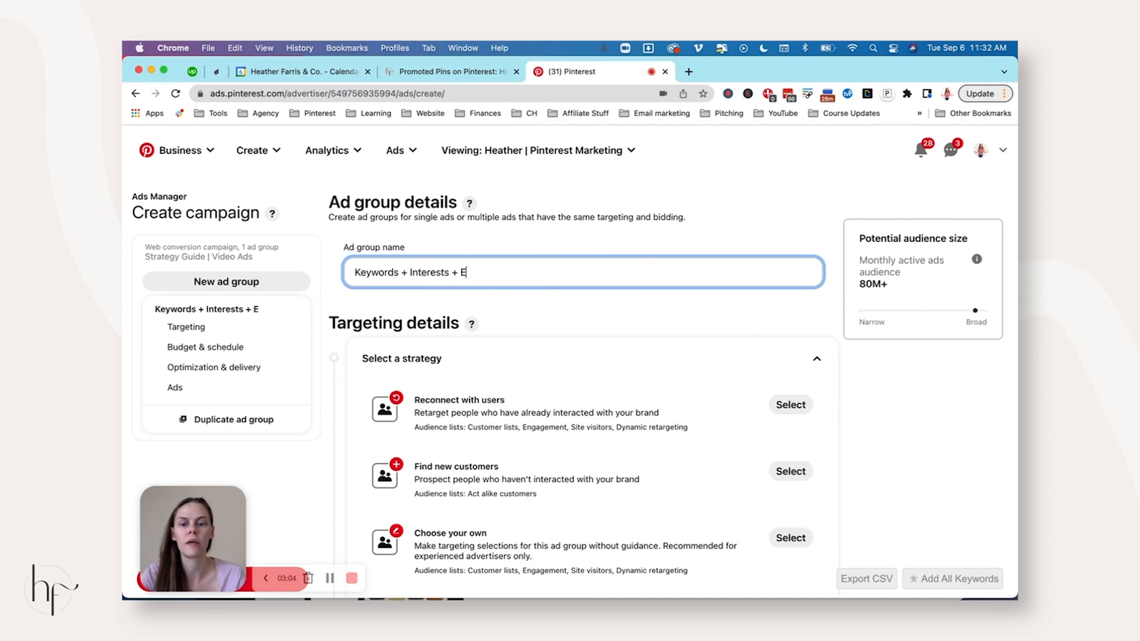
type("xTargeting")
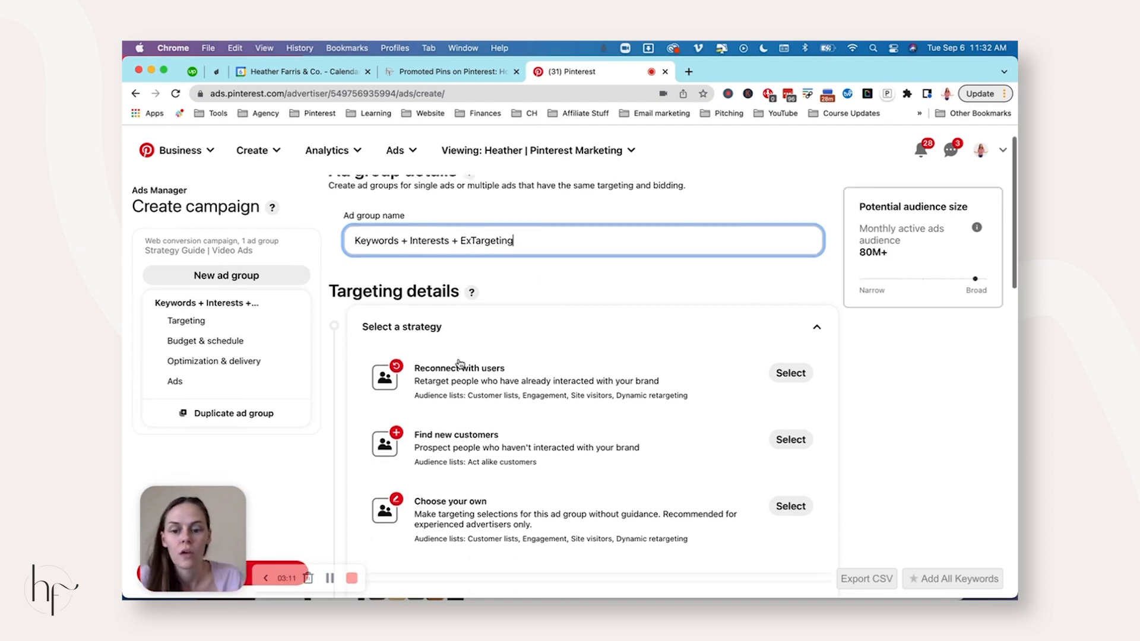
Select the "Choose your own" targeting strategy for the ad group.
scroll(460, 364, "down", 3)
scroll(459, 360, "up", 1)
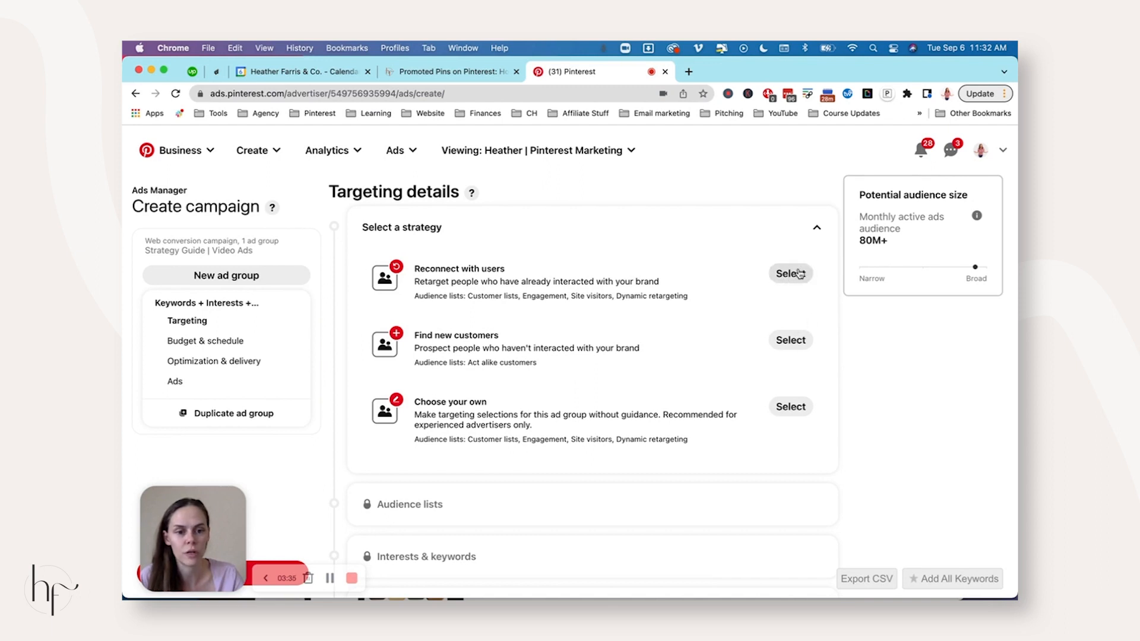
left_click(789, 406)
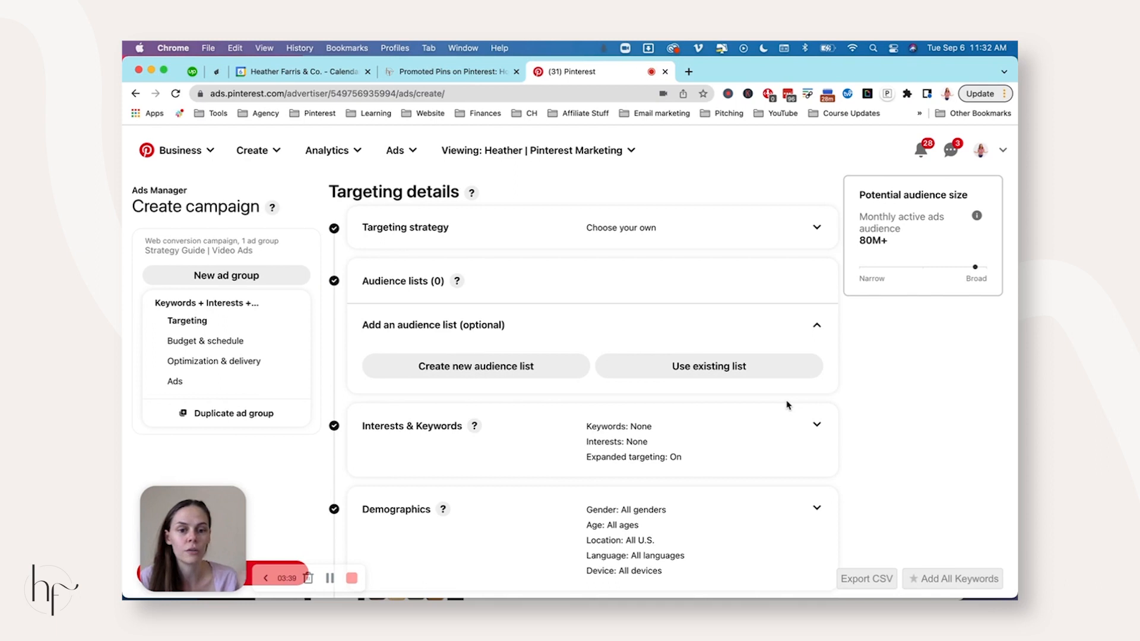
Expand the ad group's Interests & Keywords targeting settings for editing.
scroll(789, 404, "down", 1)
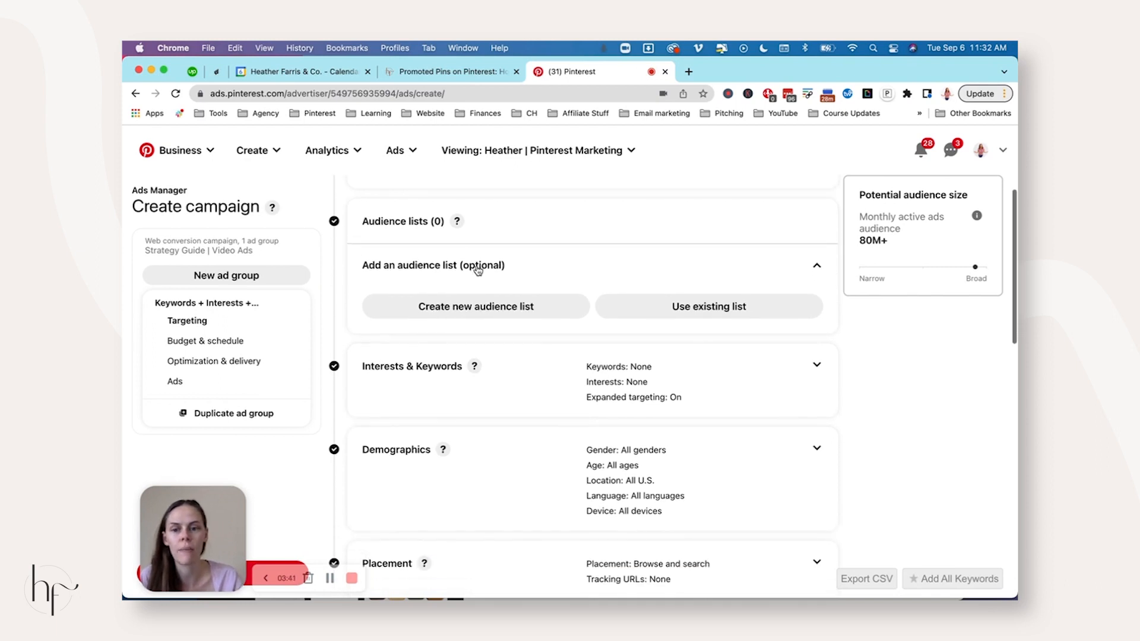
scroll(569, 384, "down", 1)
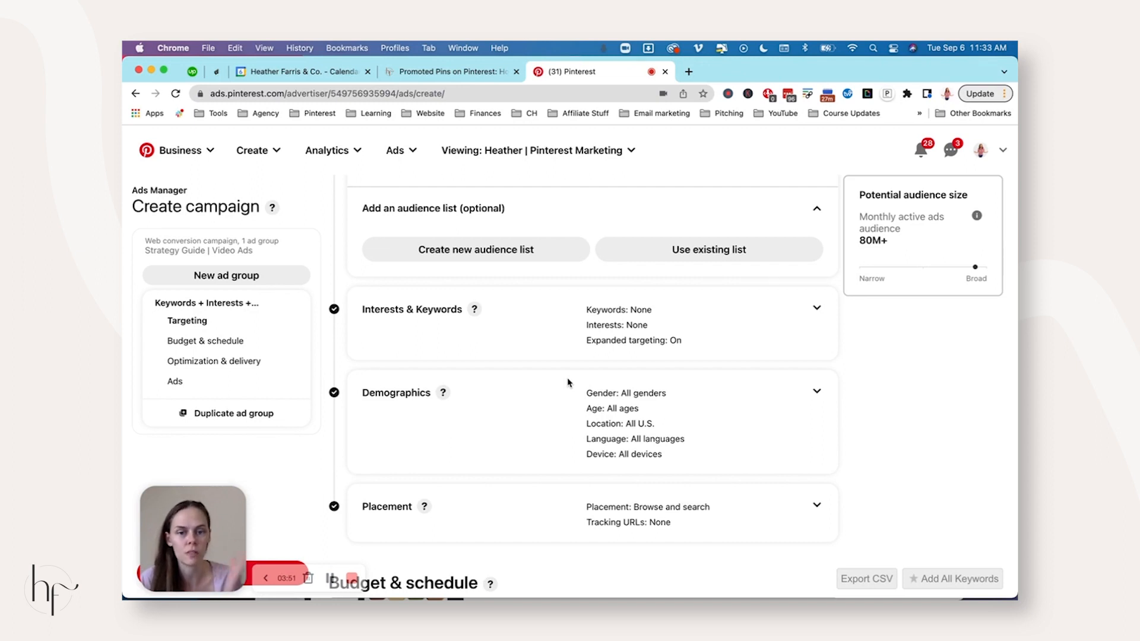
scroll(568, 383, "down", 1)
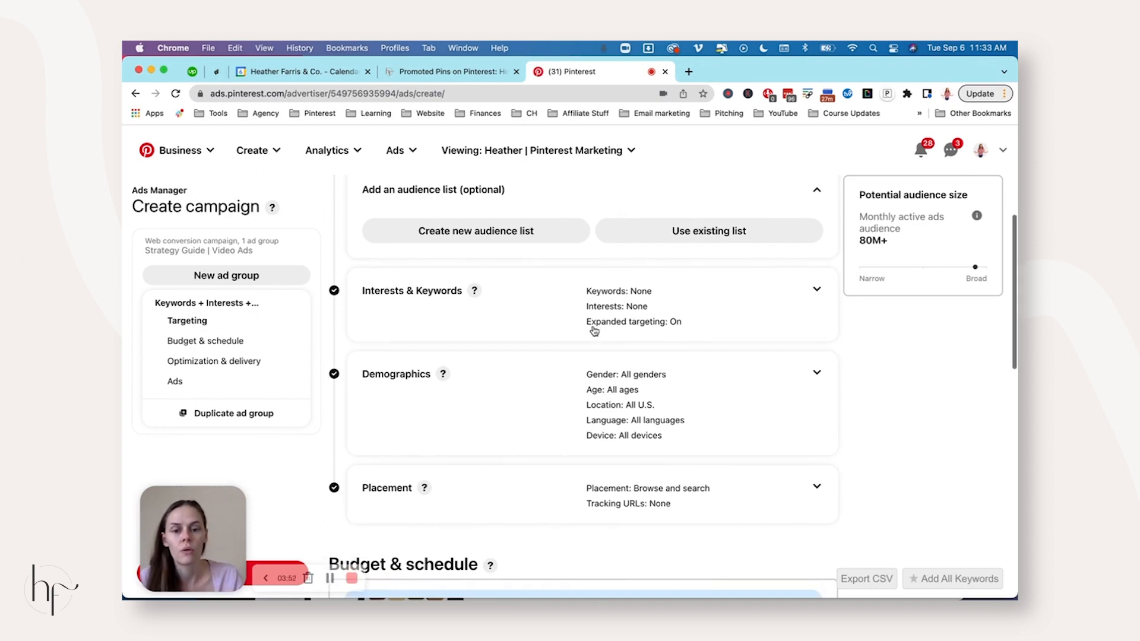
left_click(591, 297)
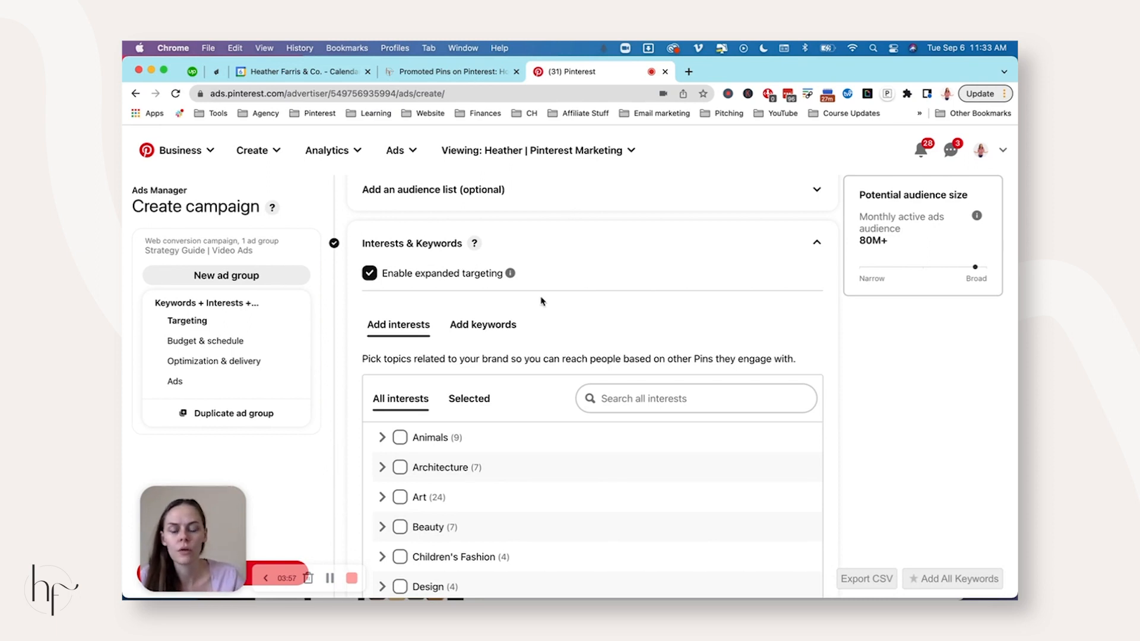
Open the account's Audience Insights page in a new browser tab, keeping the campaign draft open.
scroll(559, 336, "down", 3)
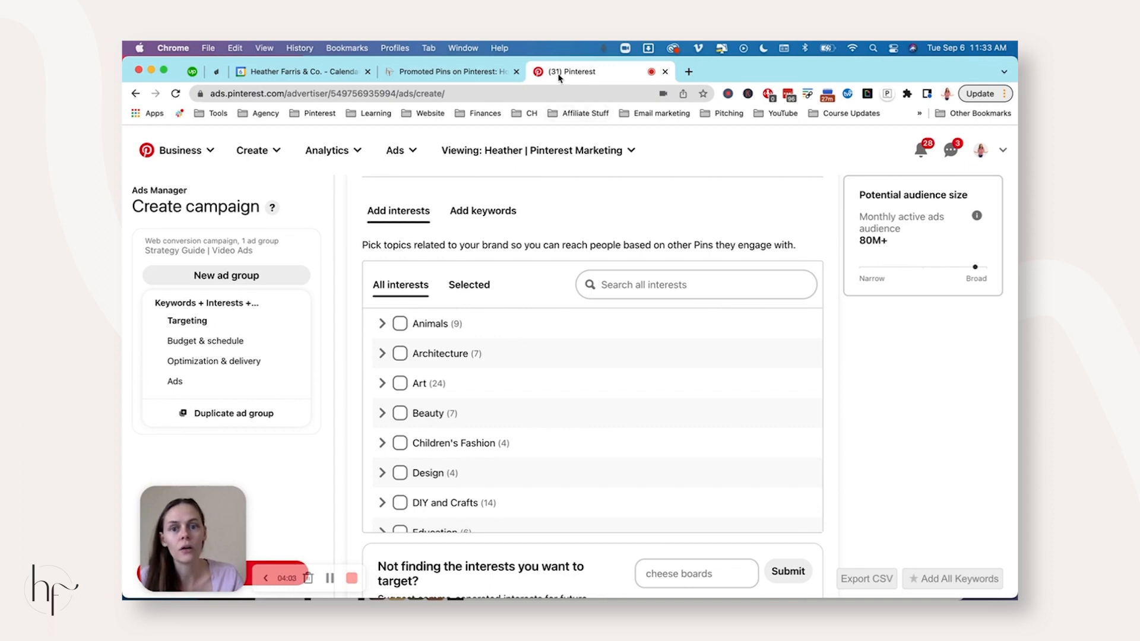
left_click(328, 151)
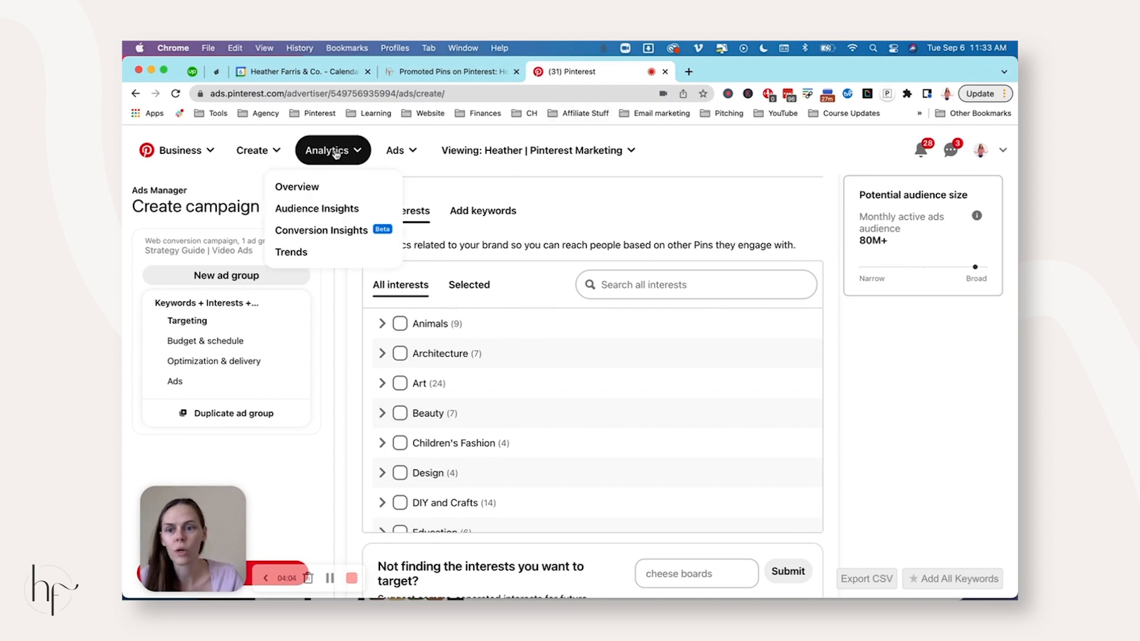
right_click(347, 214)
left_click(404, 220)
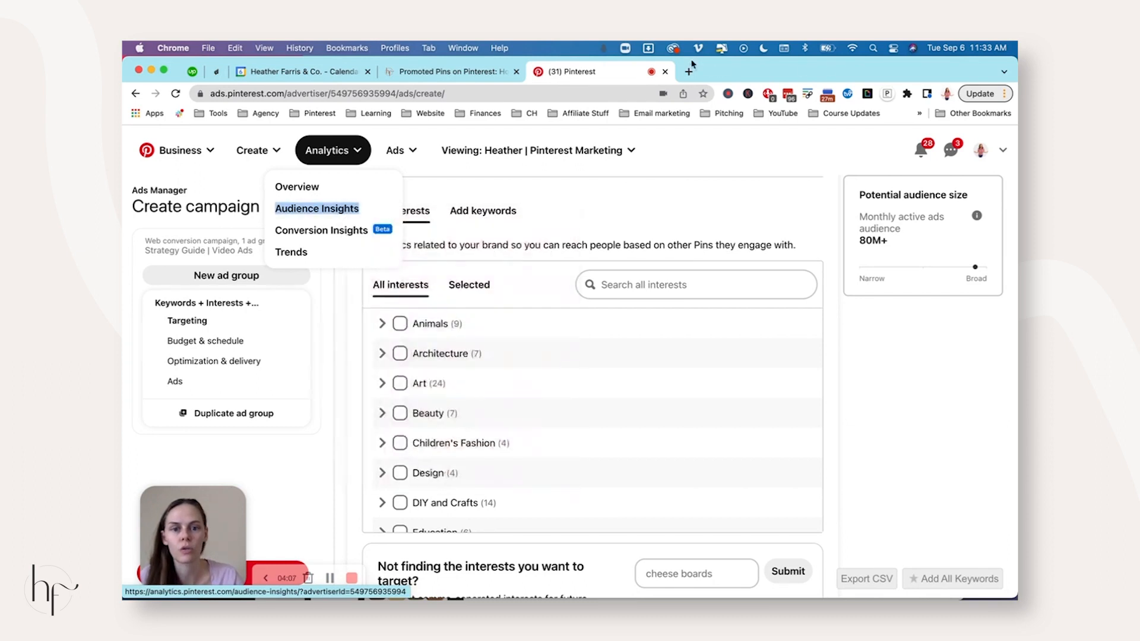
left_click(712, 73)
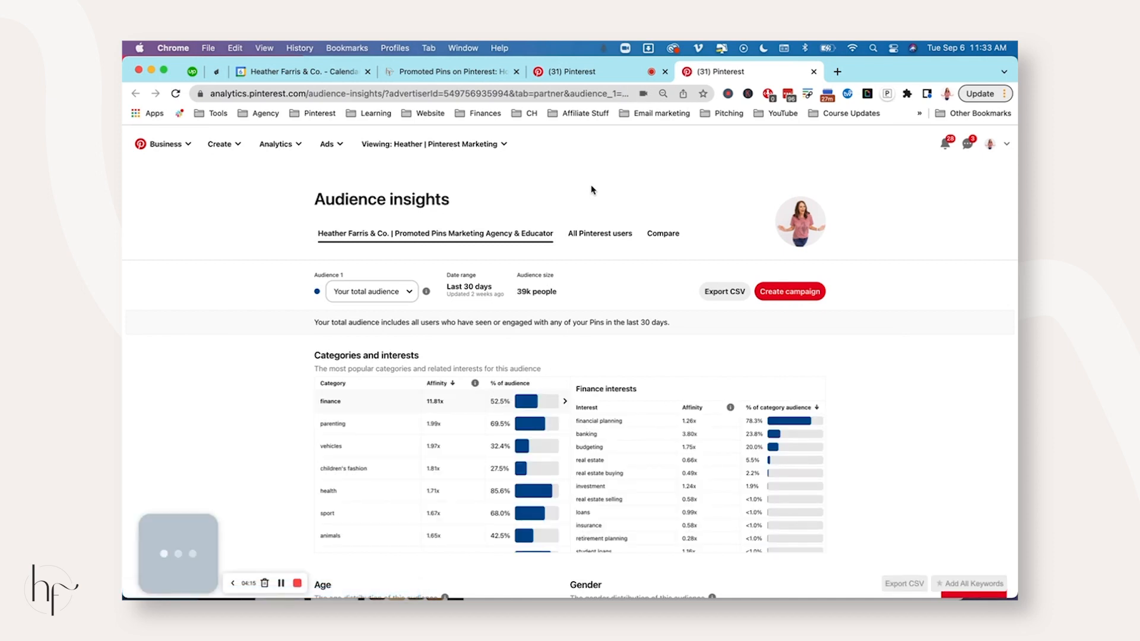
Switch the insights audience to "Your engaged audience", and return it to "Your total audience".
scroll(895, 347, "down", 1)
scroll(894, 347, "down", 1)
left_click(405, 286)
left_click(404, 290)
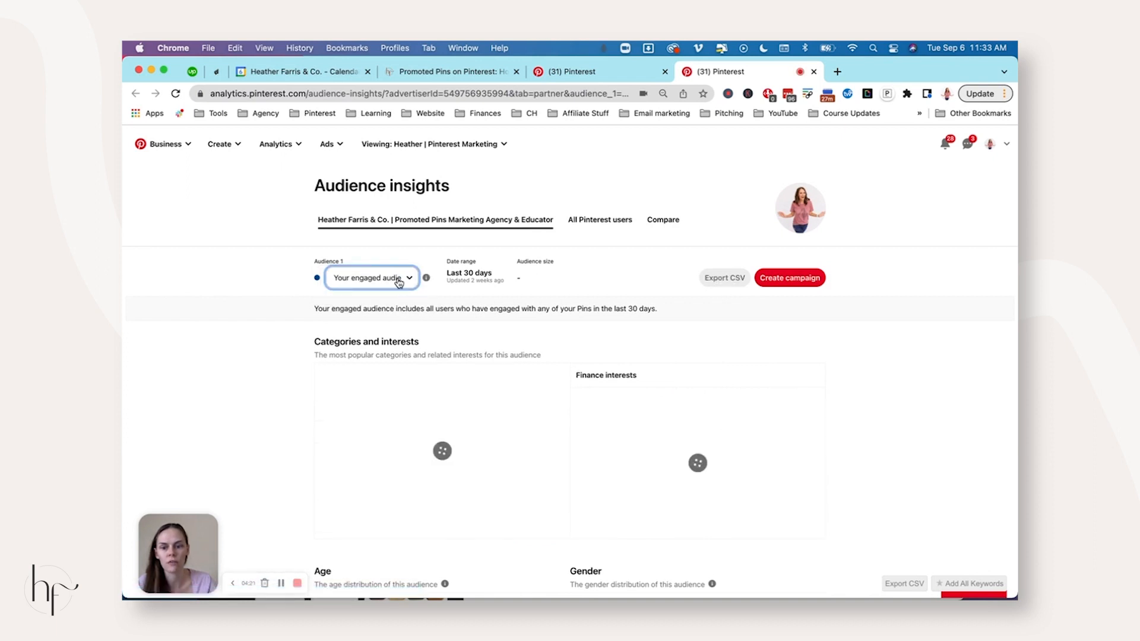
left_click(398, 286)
left_click(398, 268)
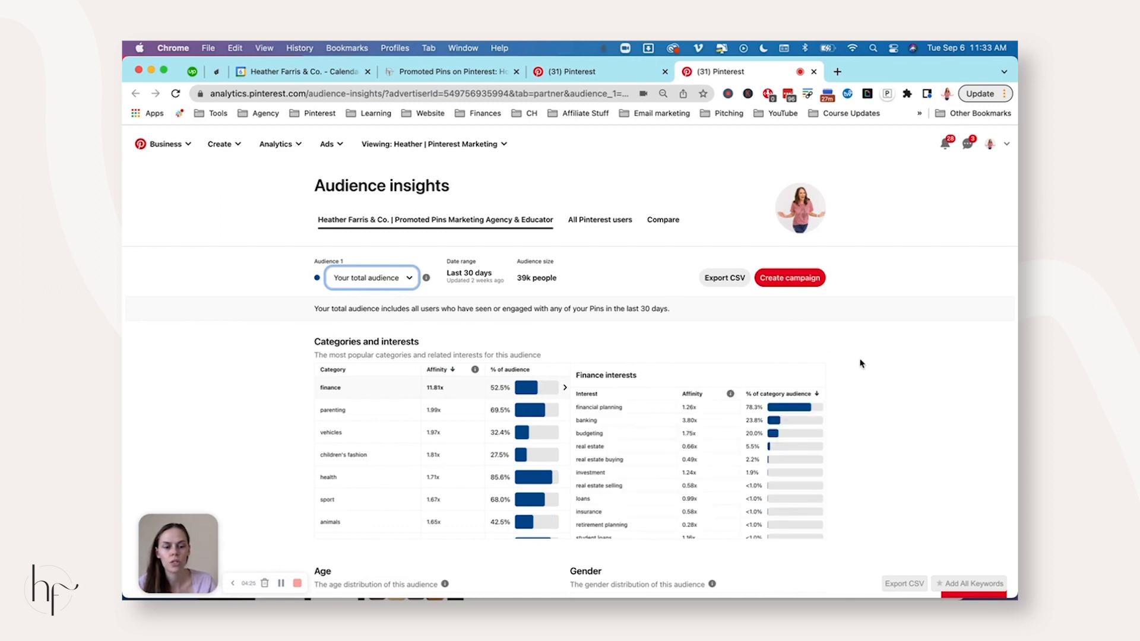
Examine the total audience's categories by affinity and the related Finance interests.
scroll(863, 365, "down", 2)
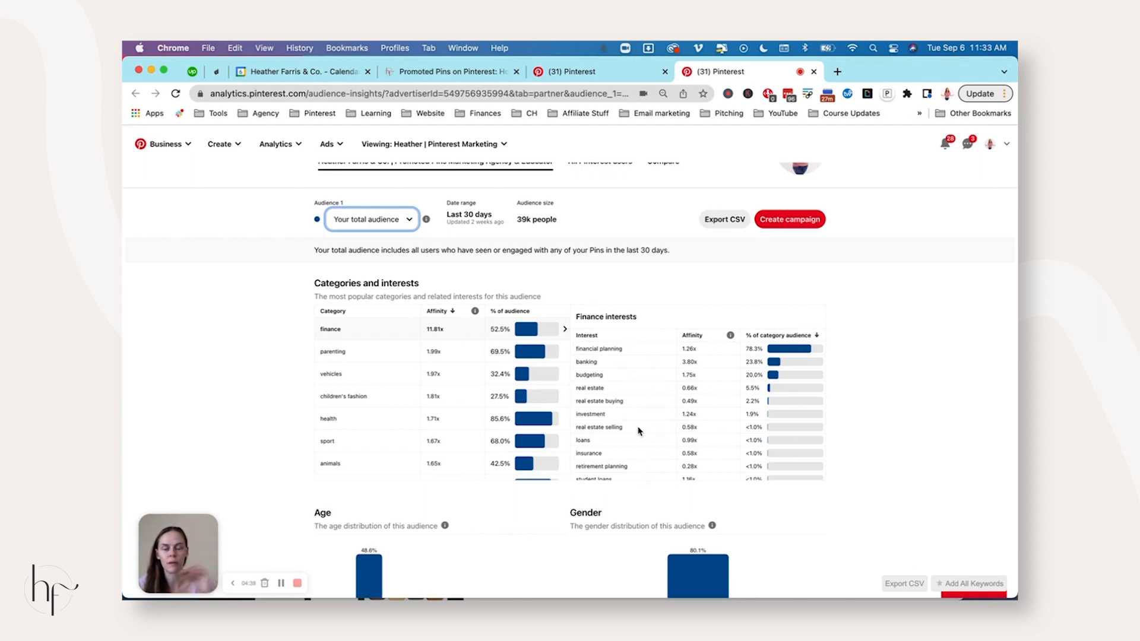
scroll(637, 429, "down", 3)
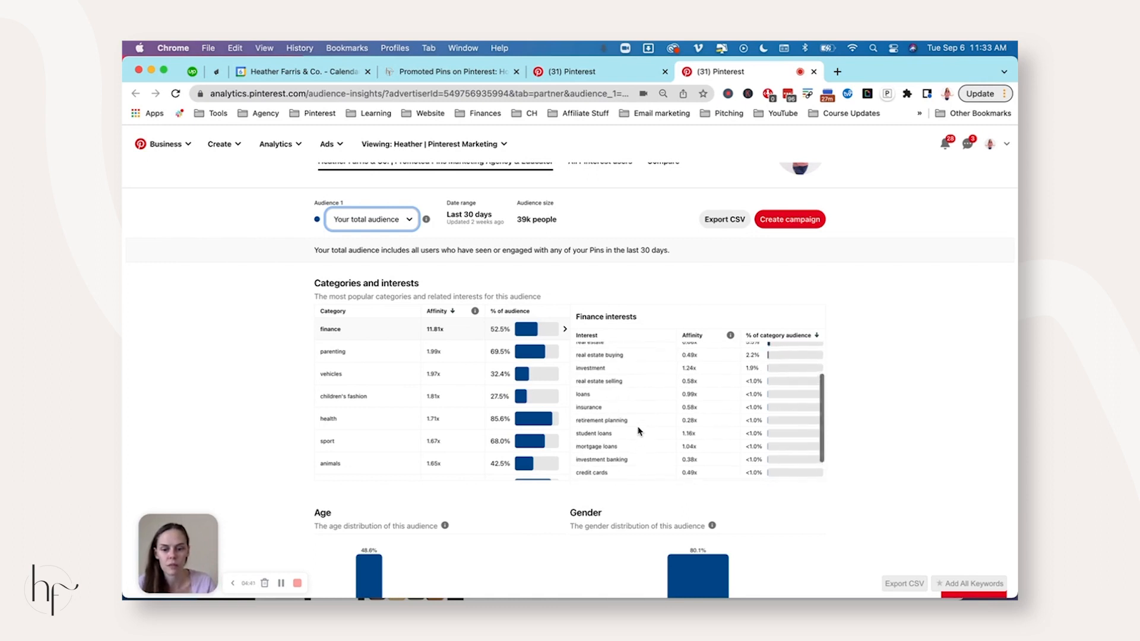
scroll(637, 429, "up", 3)
scroll(422, 416, "down", 1)
scroll(422, 416, "down", 5)
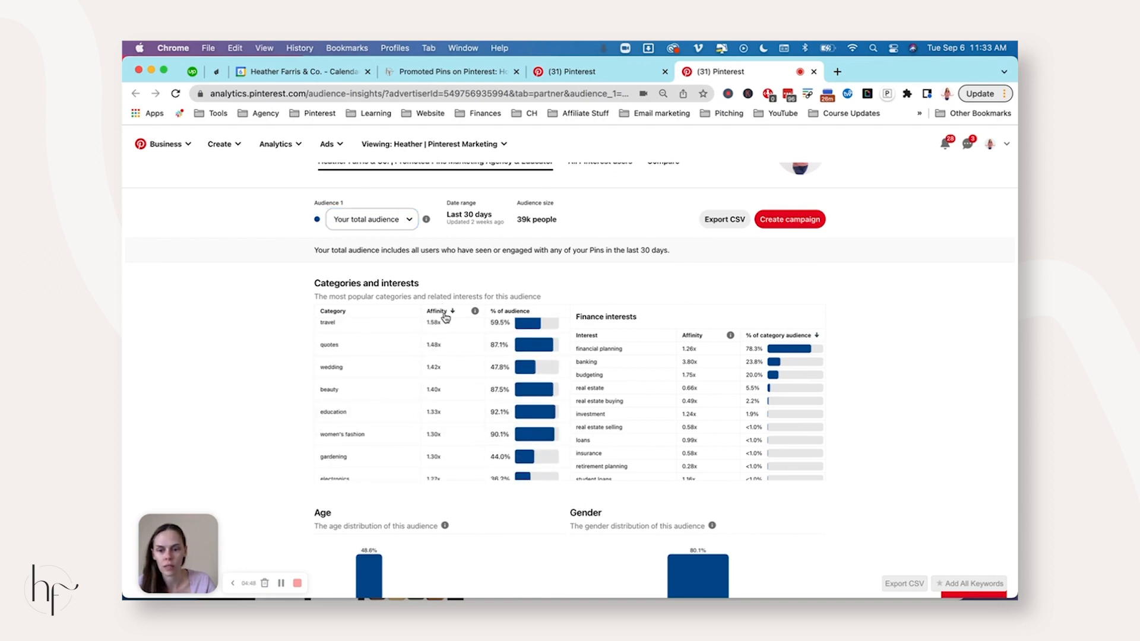
scroll(445, 374, "up", 6)
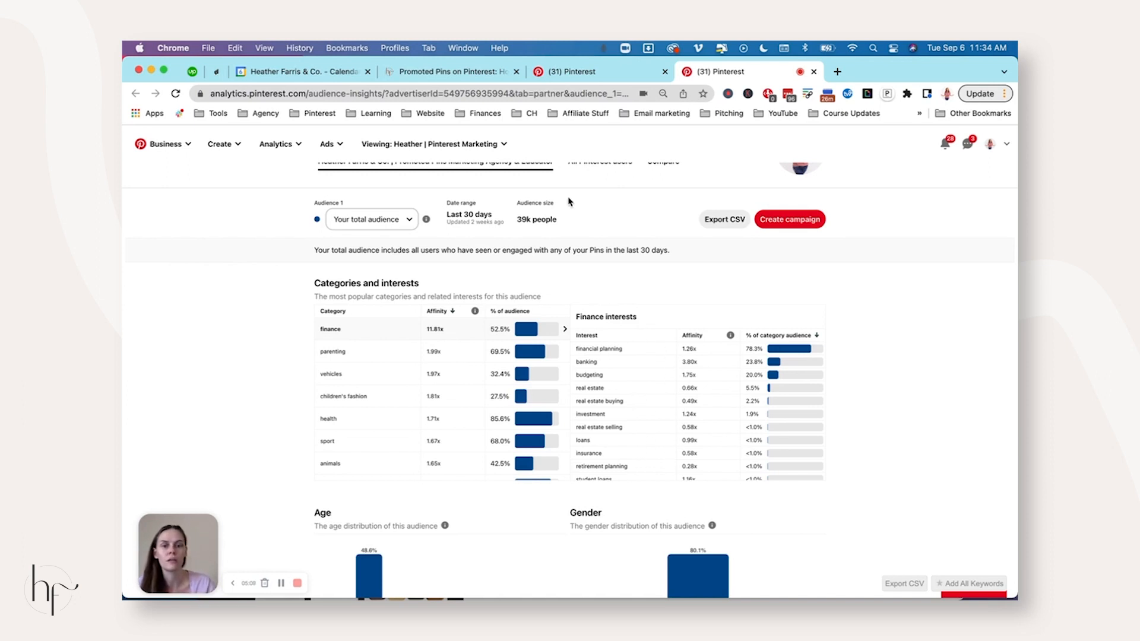
Return to the campaign draft and look through the Animals interest and its Animals and Pet Supplies subcategories.
left_click(611, 73)
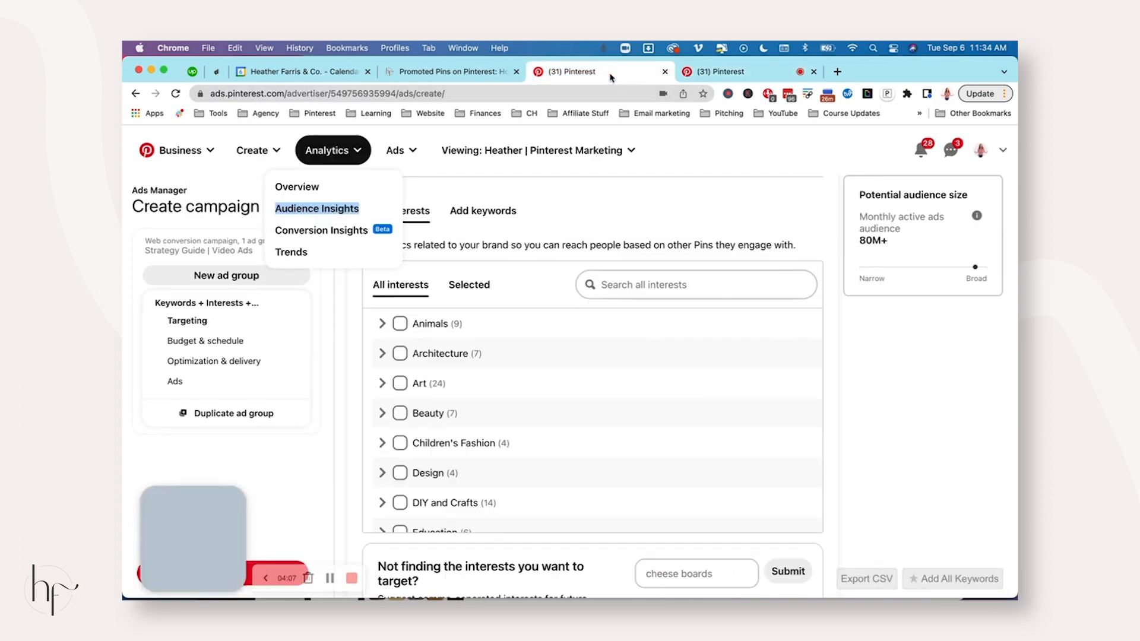
left_click(381, 323)
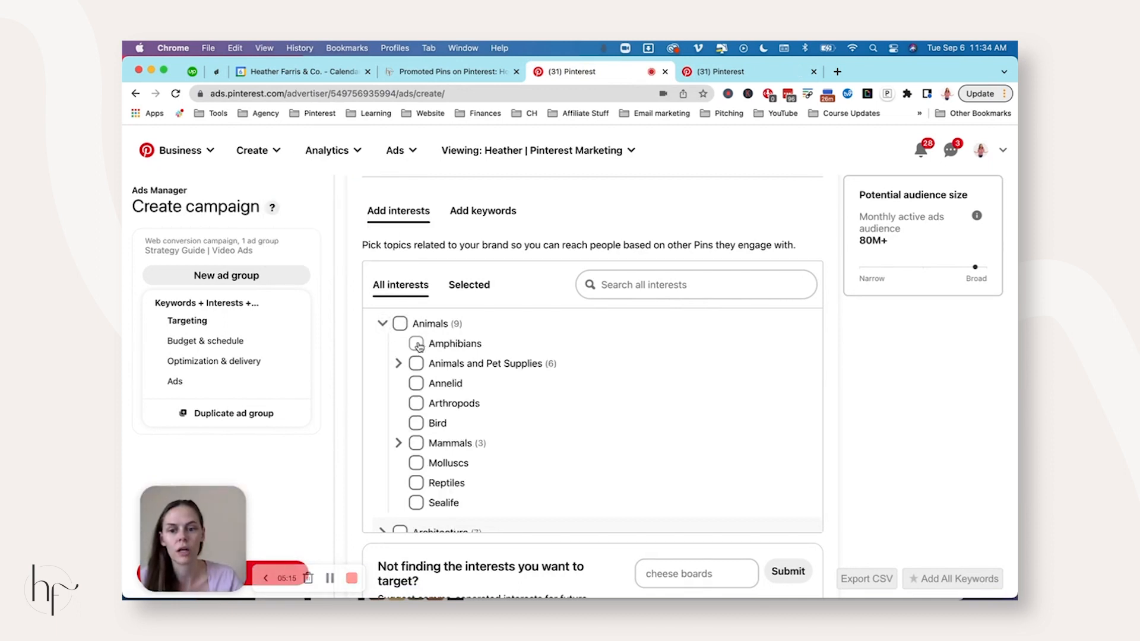
left_click(399, 363)
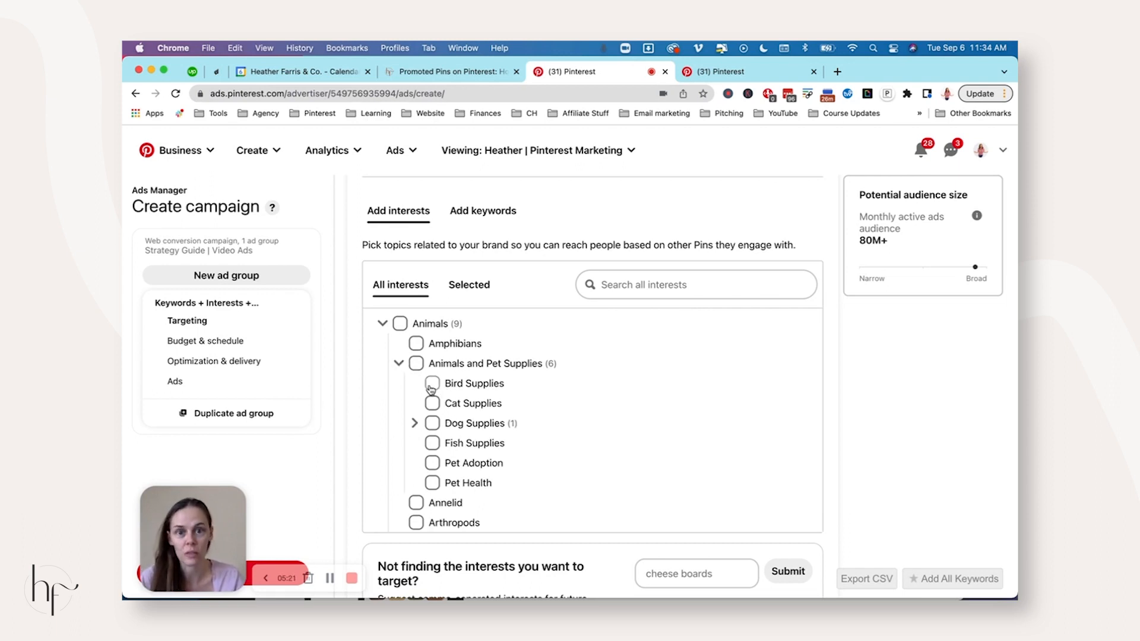
left_click(383, 323)
Select the Finance interest for the ad group and check the potential audience size.
scroll(386, 368, "down", 5)
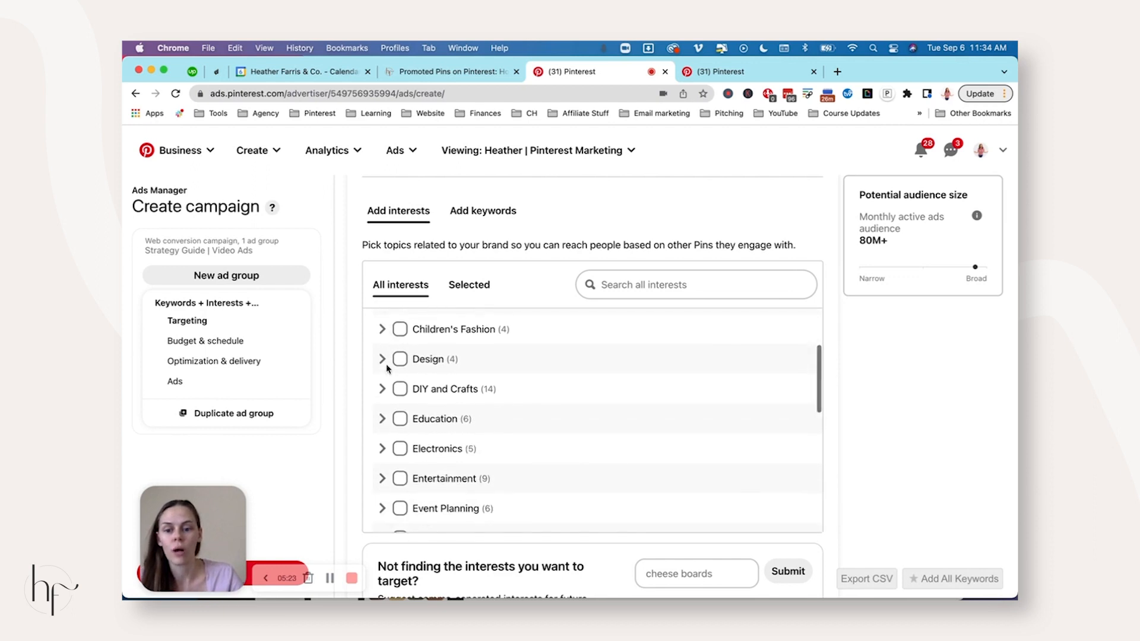
scroll(386, 371, "down", 2)
left_click(399, 413)
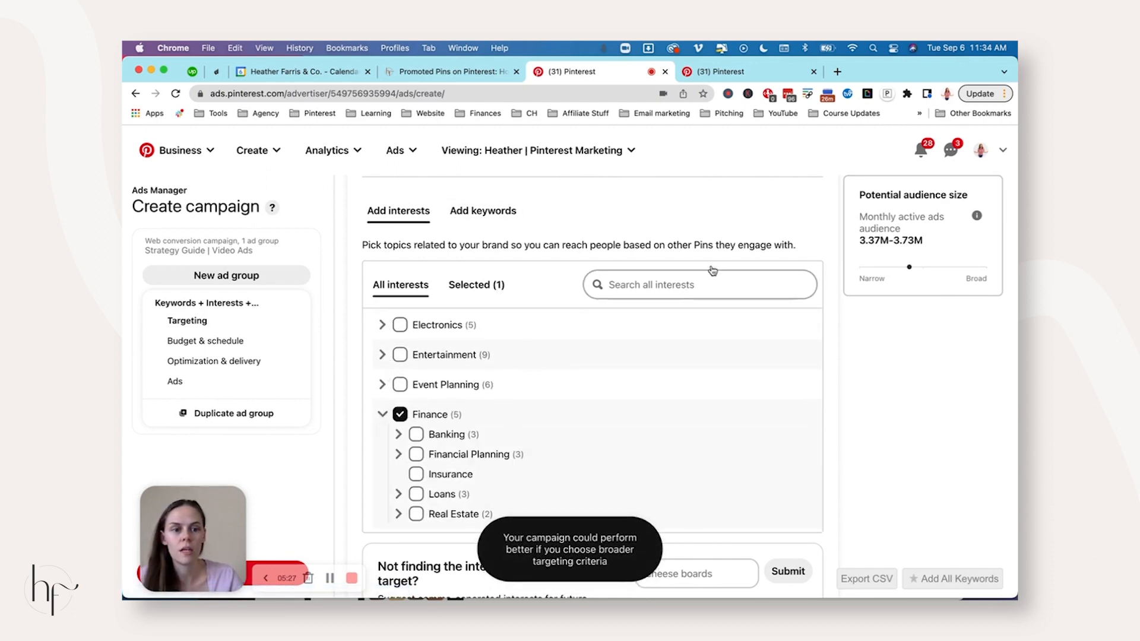
left_click_drag(861, 239, 928, 241)
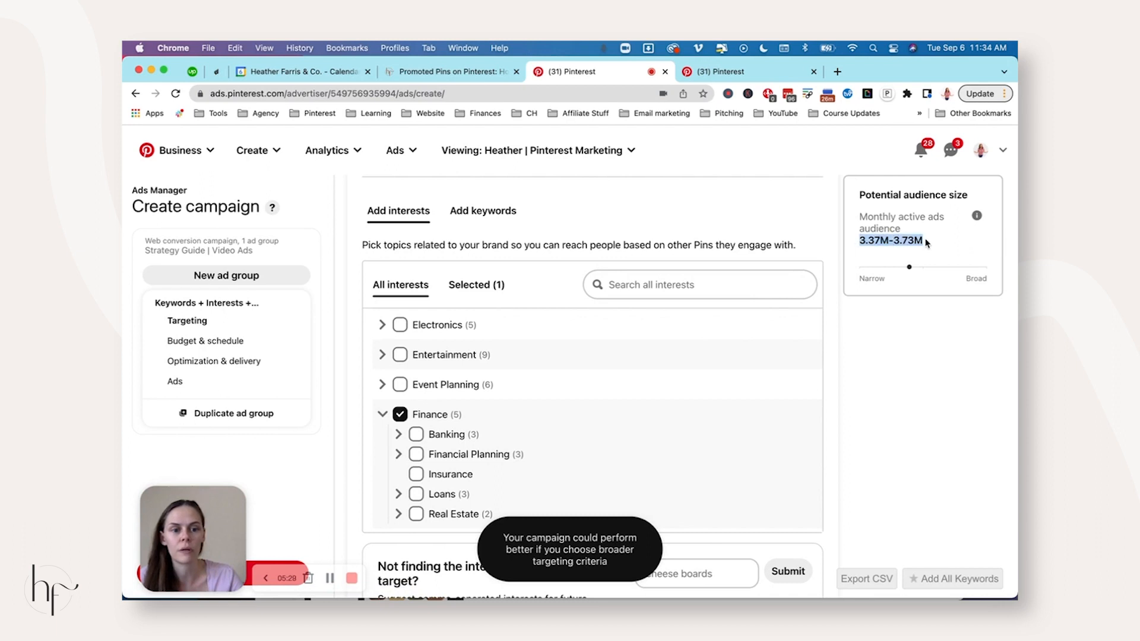
left_click(876, 381)
Search the interests for "internet marketing" and select Design > Business and Advertising Design.
left_click(652, 285)
type("interest in")
key("BackSpace")
key("BackSpace")
key("BackSpace")
key("BackSpace")
key("BackSpace")
type("r")
key("BackSpace")
key("BackSpace")
type("net marek")
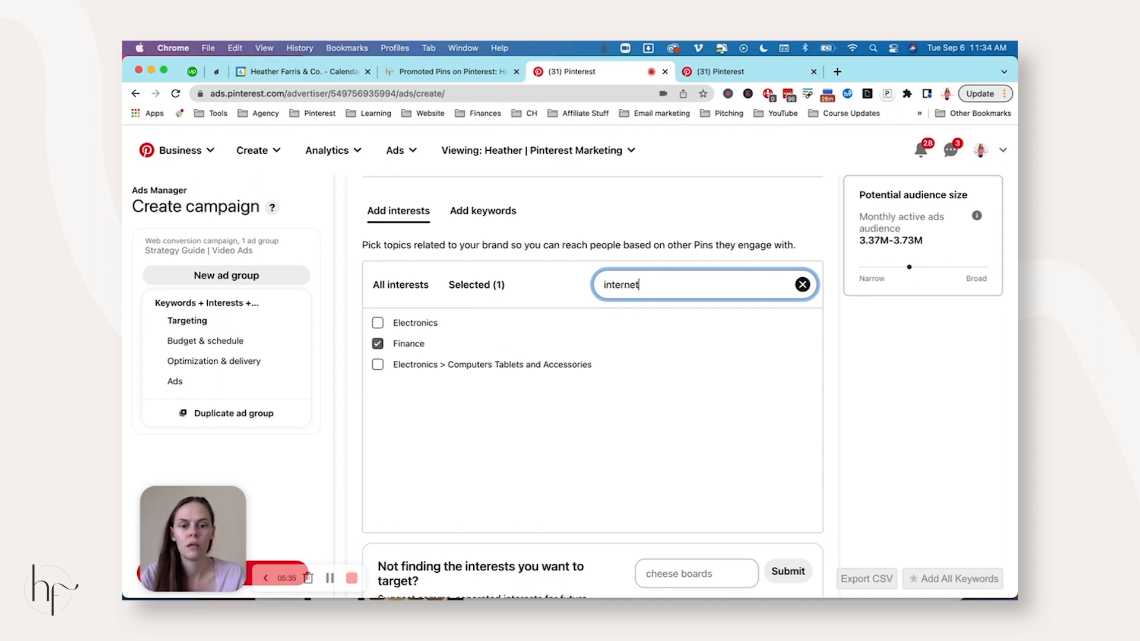
key("BackSpace")
key("BackSpace")
type("keting")
key("super+a")
key("BackSpace")
type("internet mare")
key("BackSpace")
type("keting")
left_click(542, 344)
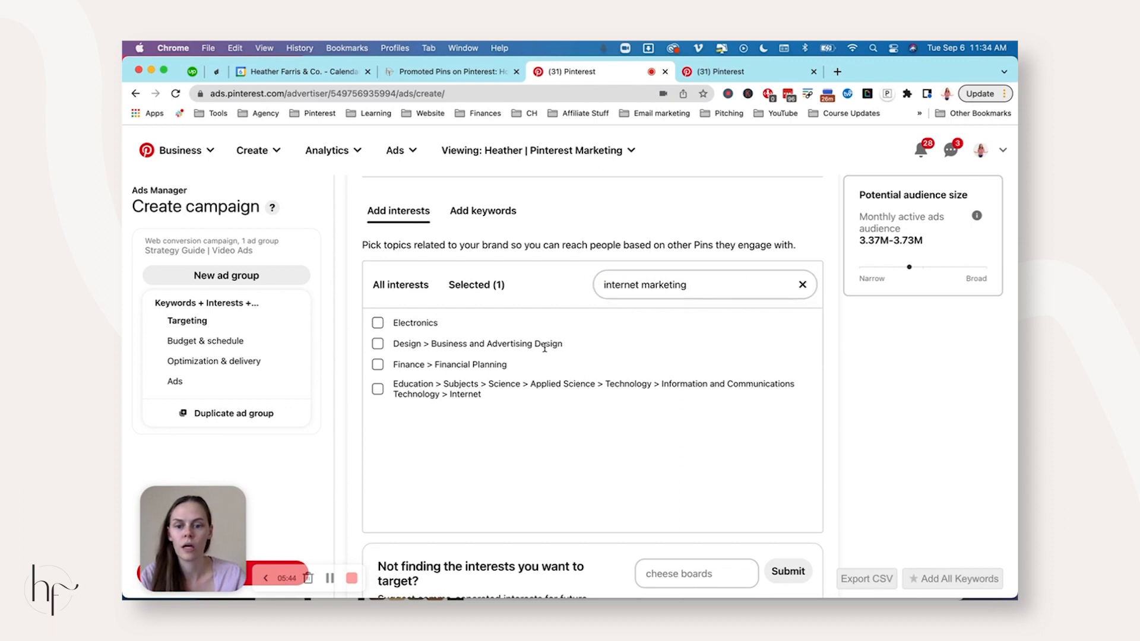
left_click(376, 344)
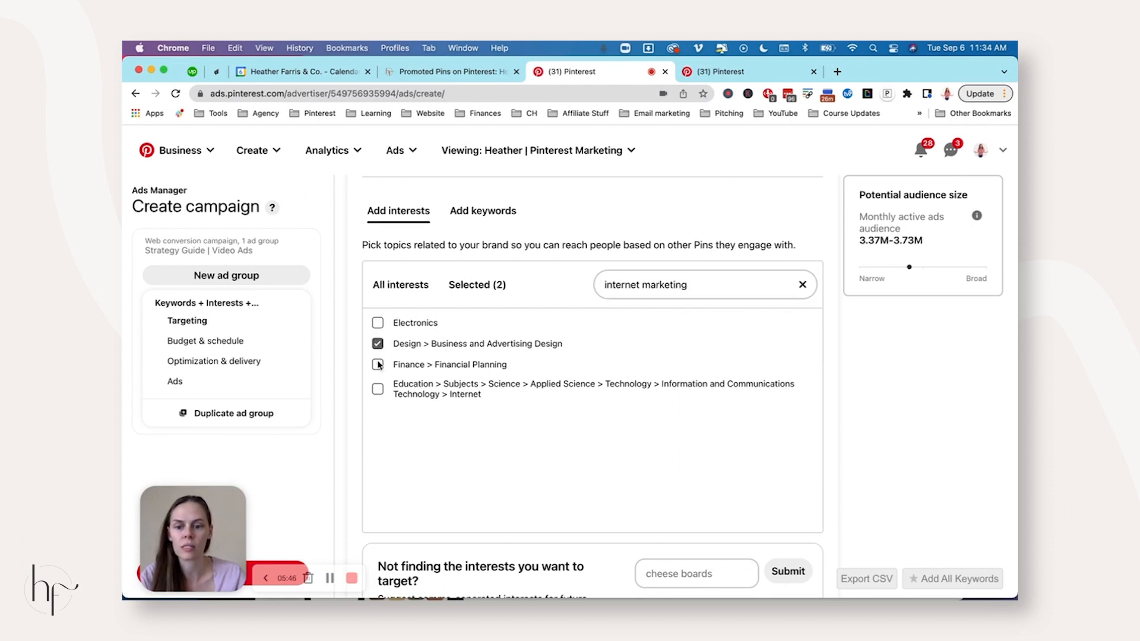
Replace the interest search with "small business" to look for further matching interests.
left_click(686, 286)
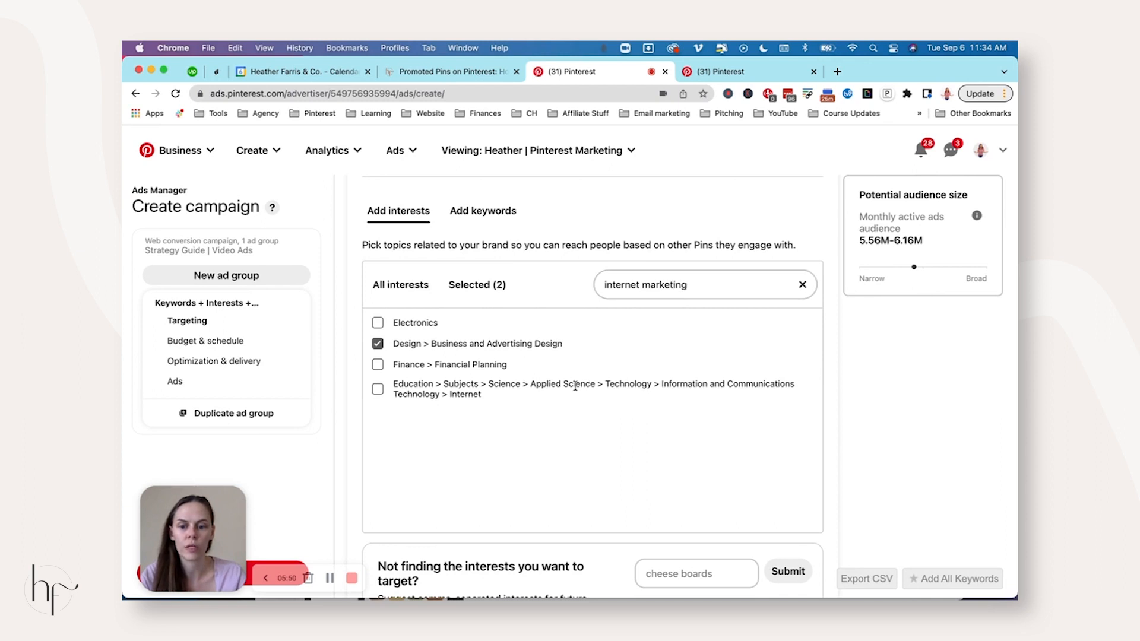
left_click(713, 287)
key("super+a")
key("BackSpace")
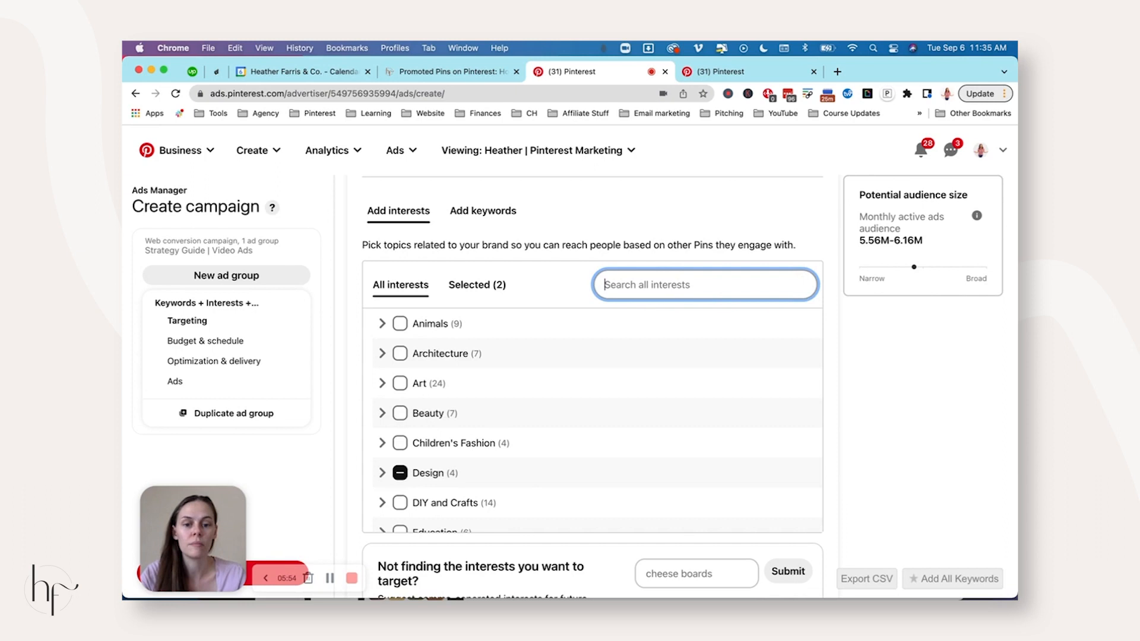
type("small business")
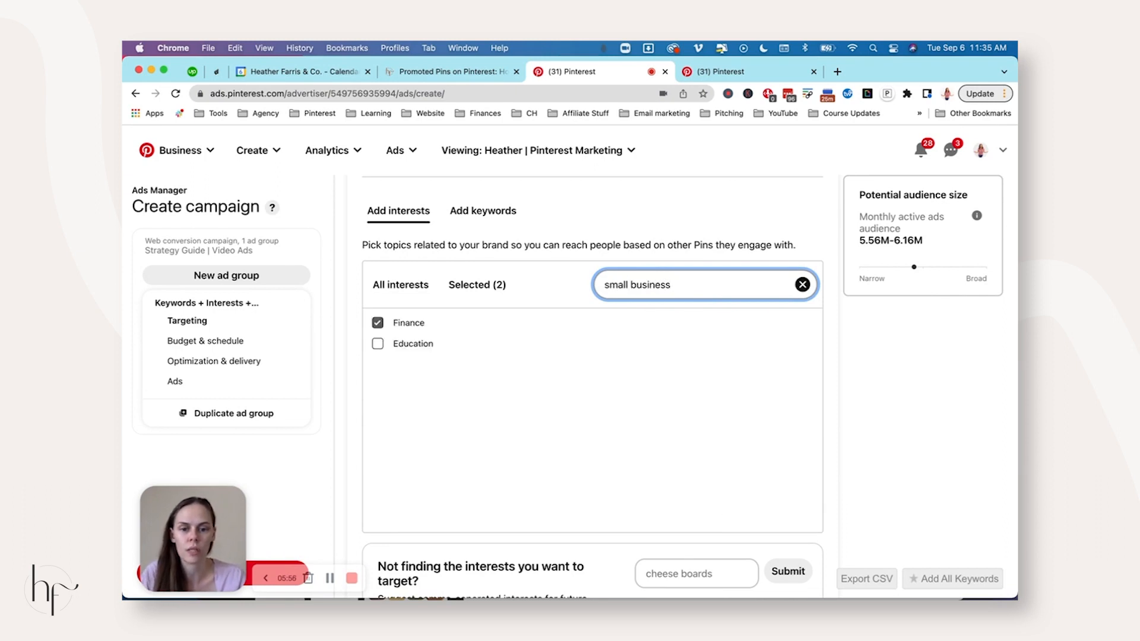
Search the interests for "social media", review the matches, and clear the search.
triple_click(662, 285)
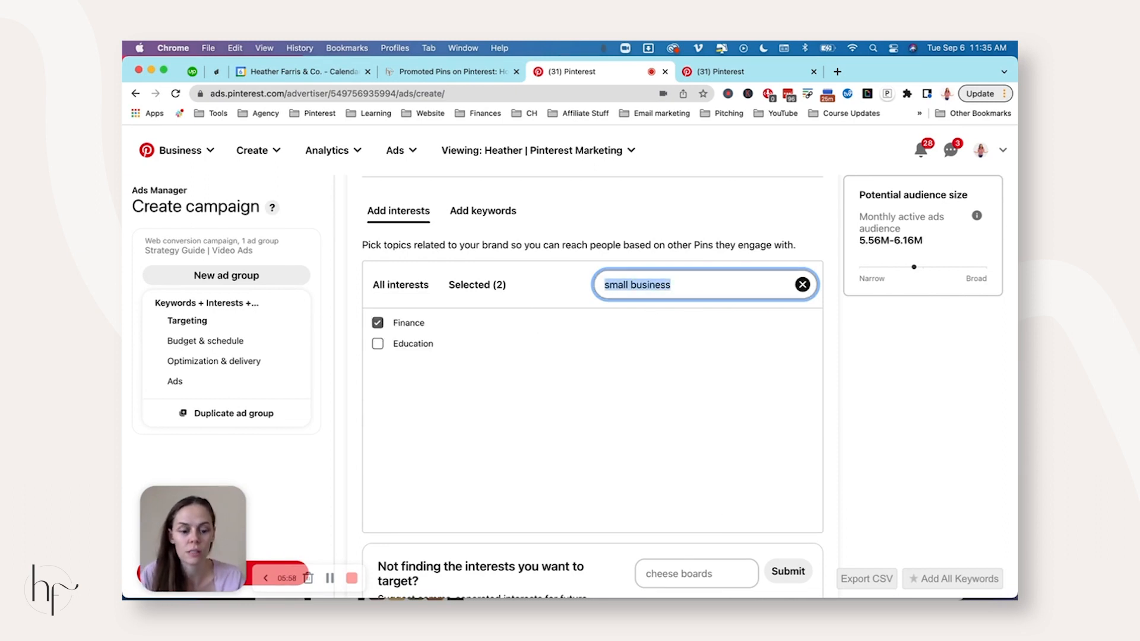
key("BackSpace")
type("social media")
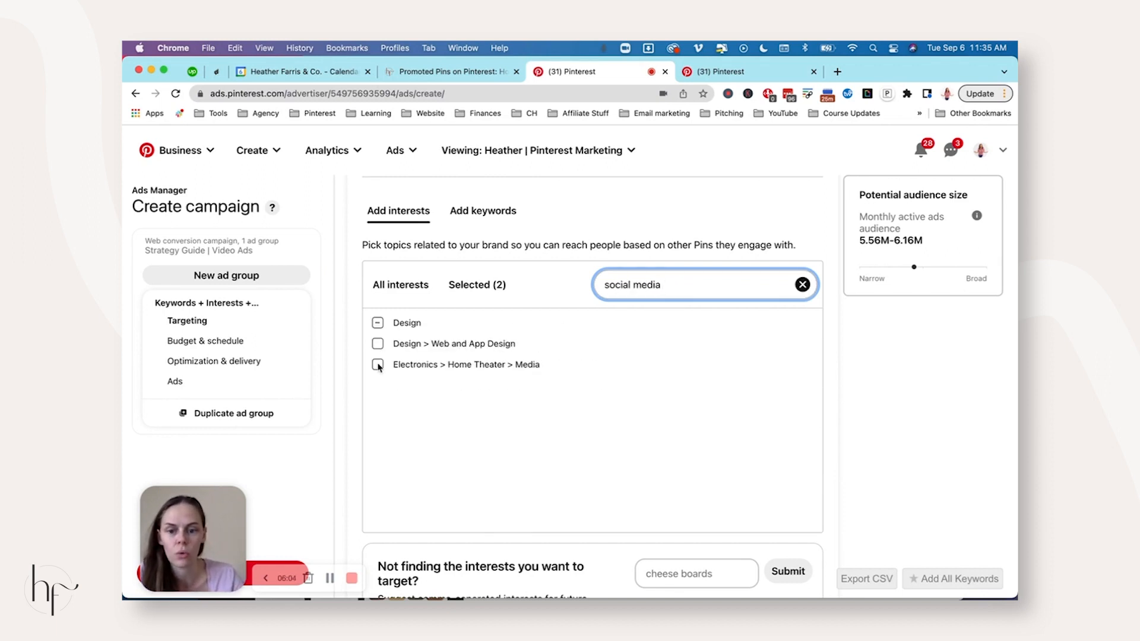
left_click(802, 286)
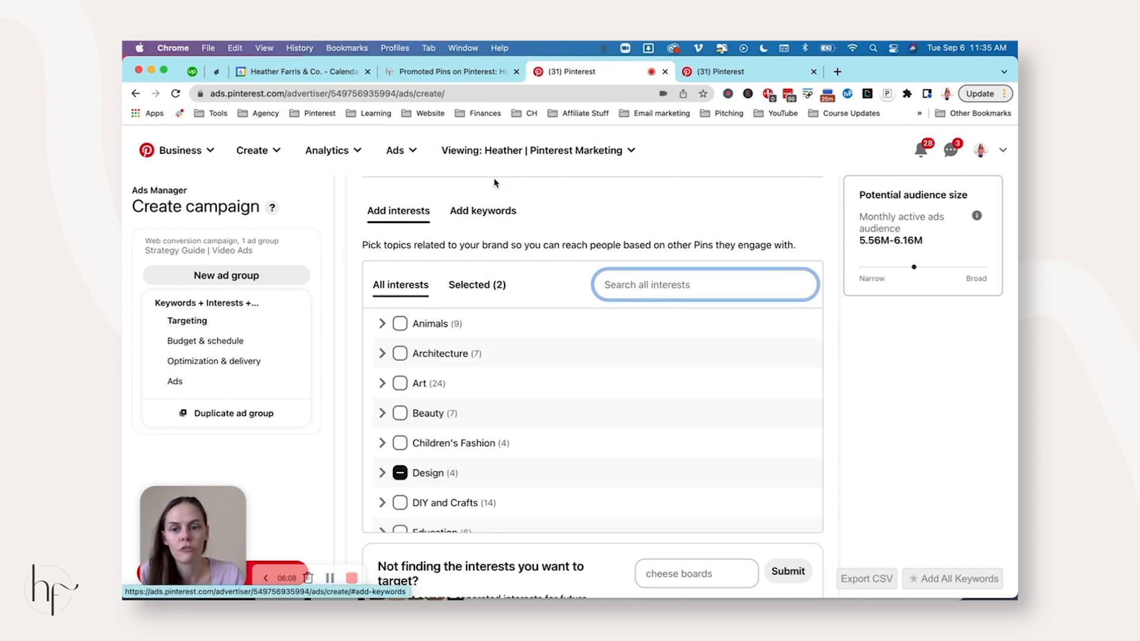
Add 25 Pinterest marketing keywords to the ad group, from "pinterest for business search engine" through "Promoted Pins Ideas".
left_click(513, 213)
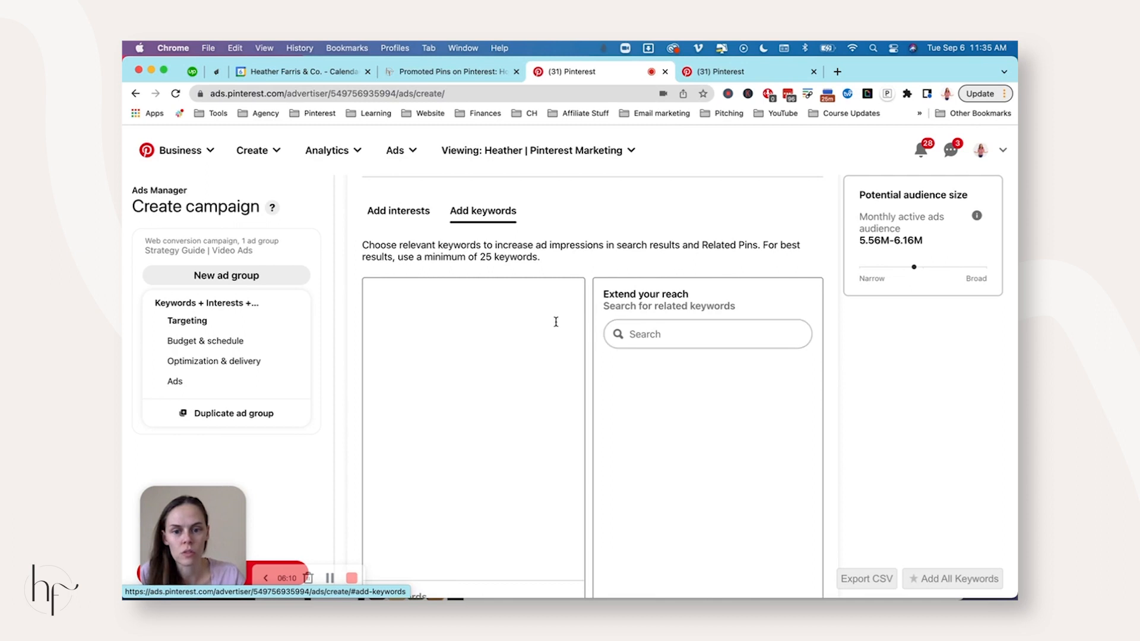
scroll(567, 321, "down", 2)
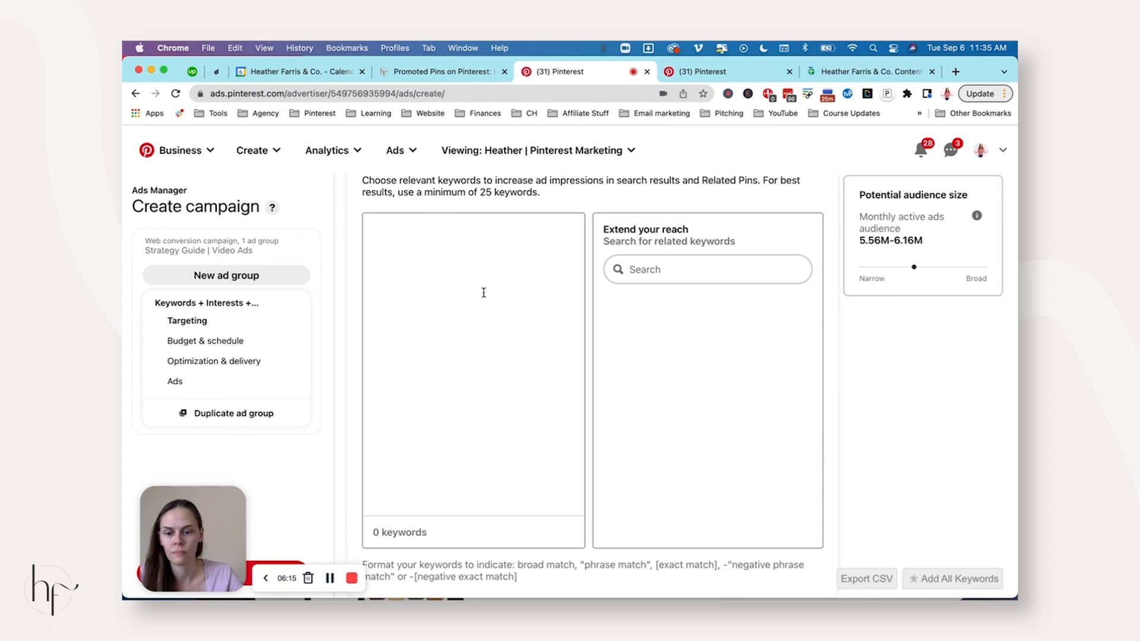
type("pinterest for business search engine pinterest for business marketing pinterest for business website how to use pinterest for business pinterest marketing tutorials pinterest marketing entrepreneur tailwind pinterest marketing pinterest marketing for bloggers pinterest marketing business pinterest marketing tips pinterest marketing strategies entrepreneur pinterest marketing strategies pinterest seo website pinterest seo search engine pinterest seo business marketing pinterest seo how to use pinterest seo pinterest for business Social Media pinterest for business Ideas Make Money pinterest for business pinterest for business Website pinterest for business Marketing How To Use pinterest for business pinterest for business Convert Promoted Pins Ideas")
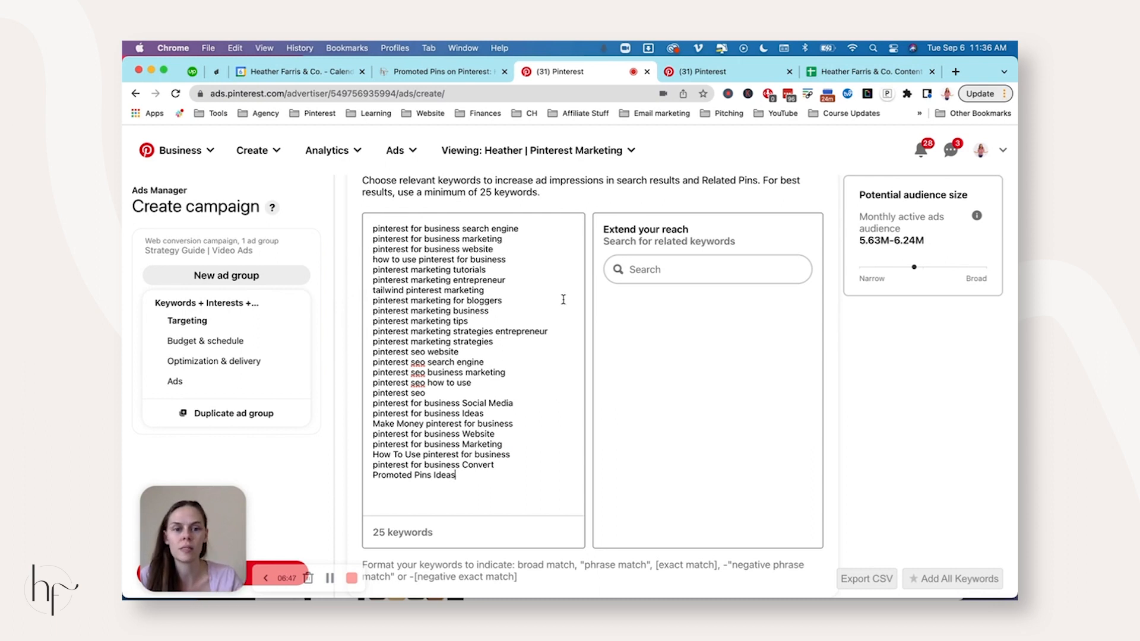
Review the minimum-keywords guidance, the related keywords search and the entered keyword list.
double_click(527, 203)
triple_click(527, 189)
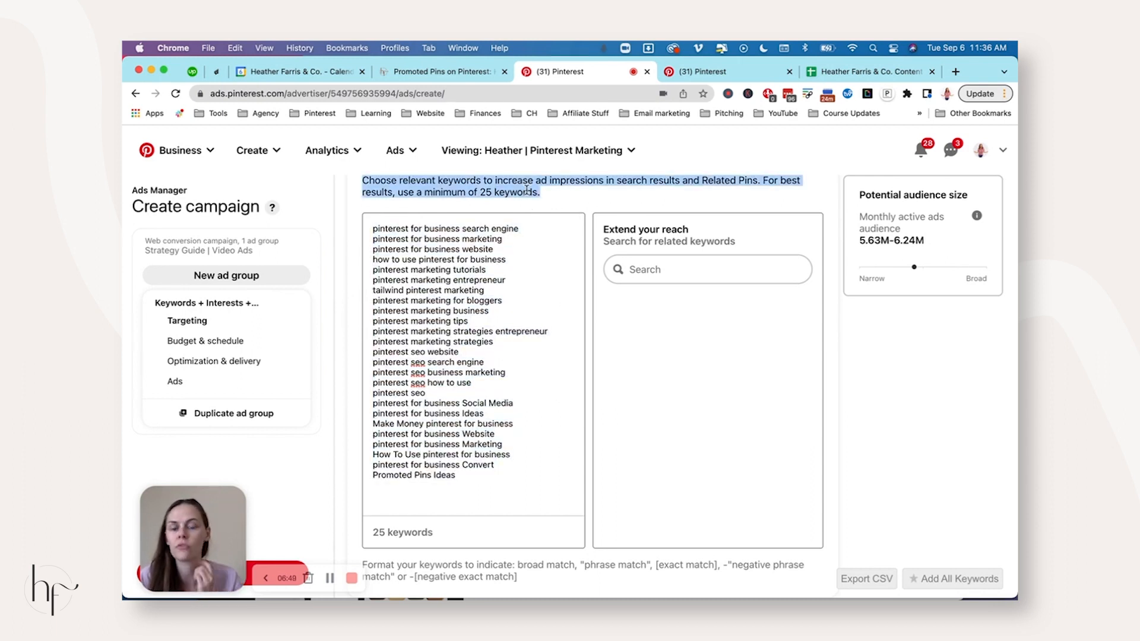
left_click(675, 396)
left_click(650, 270)
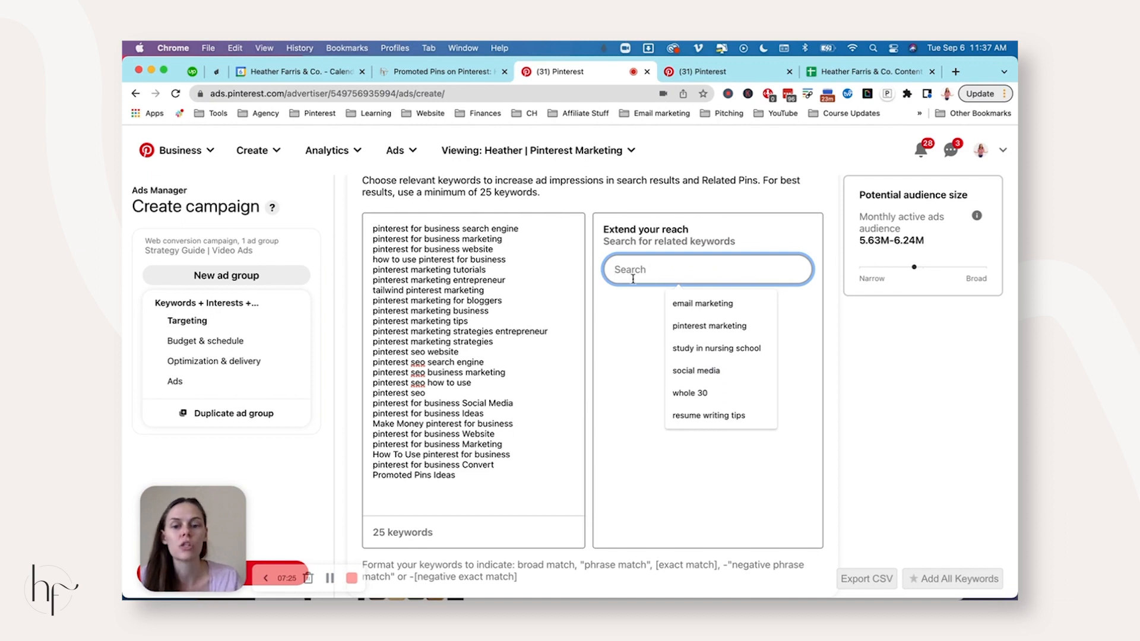
left_click(467, 229)
left_click(472, 475, "shift")
left_click(475, 480)
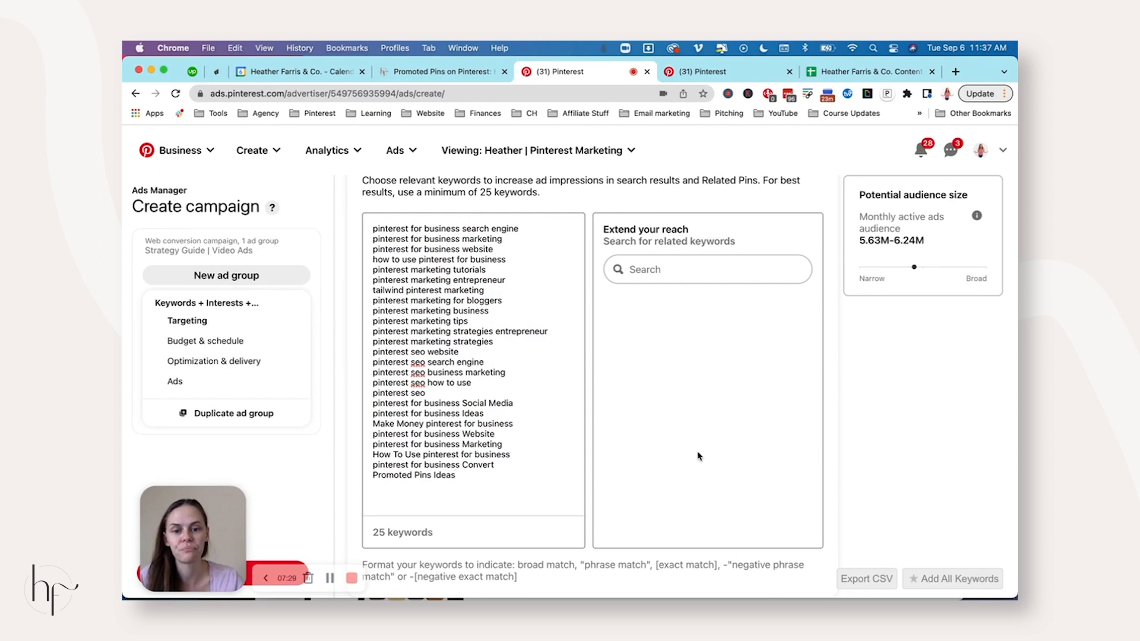
scroll(700, 457, "down", 6)
scroll(665, 303, "up", 6)
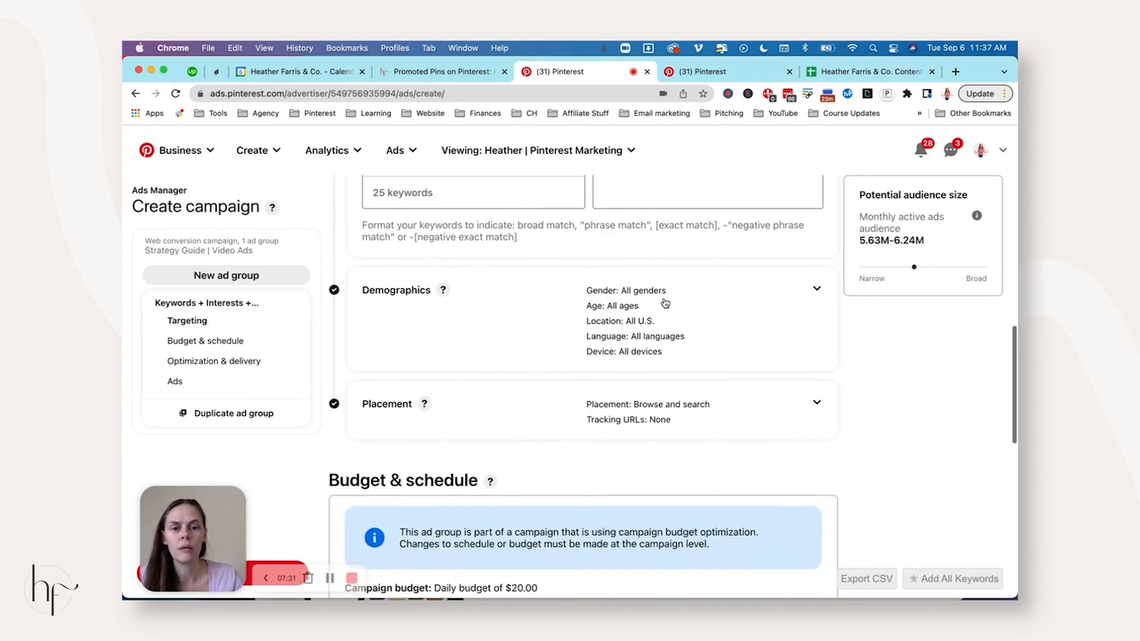
triple_click(505, 306)
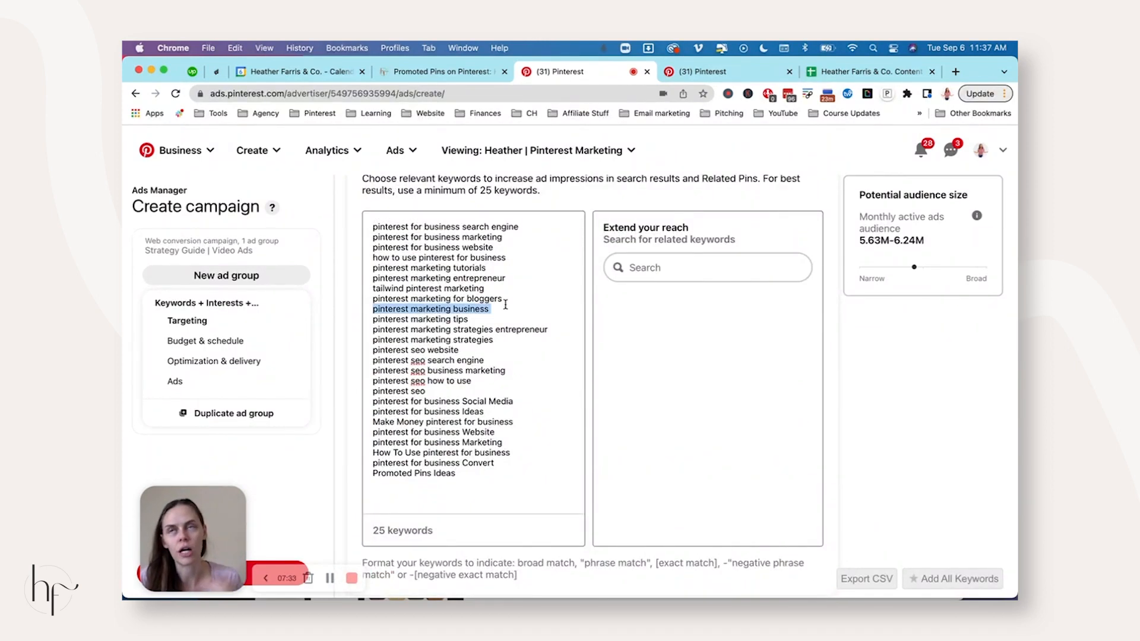
left_click(683, 360)
Expand the ad group's Demographics targeting settings and review them down to the Placement section.
scroll(683, 360, "down", 5)
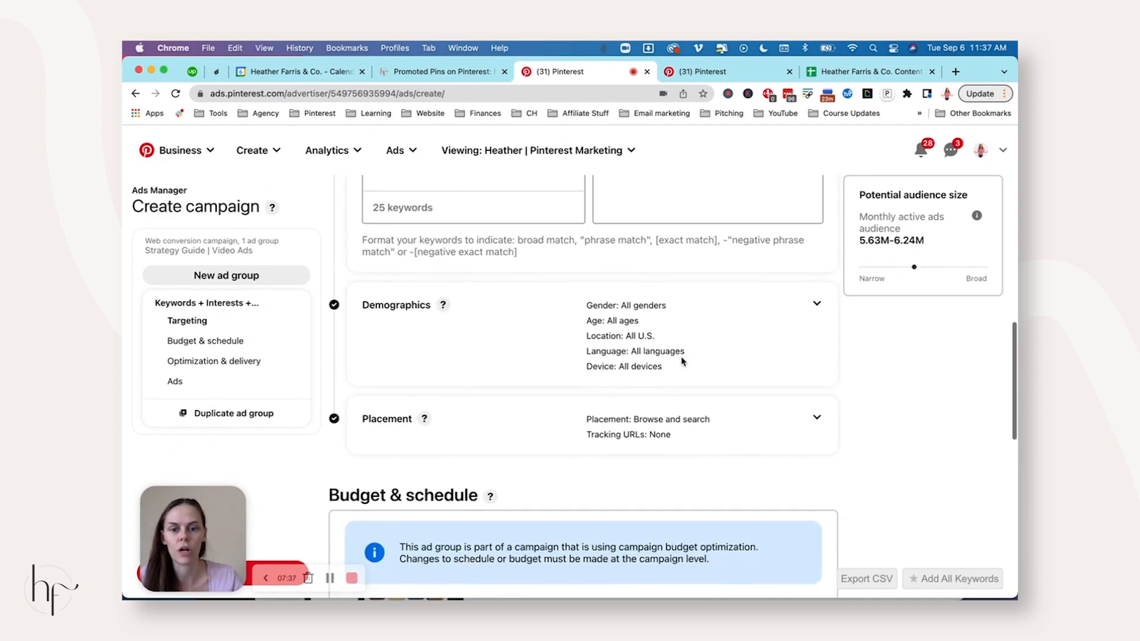
left_click(663, 331)
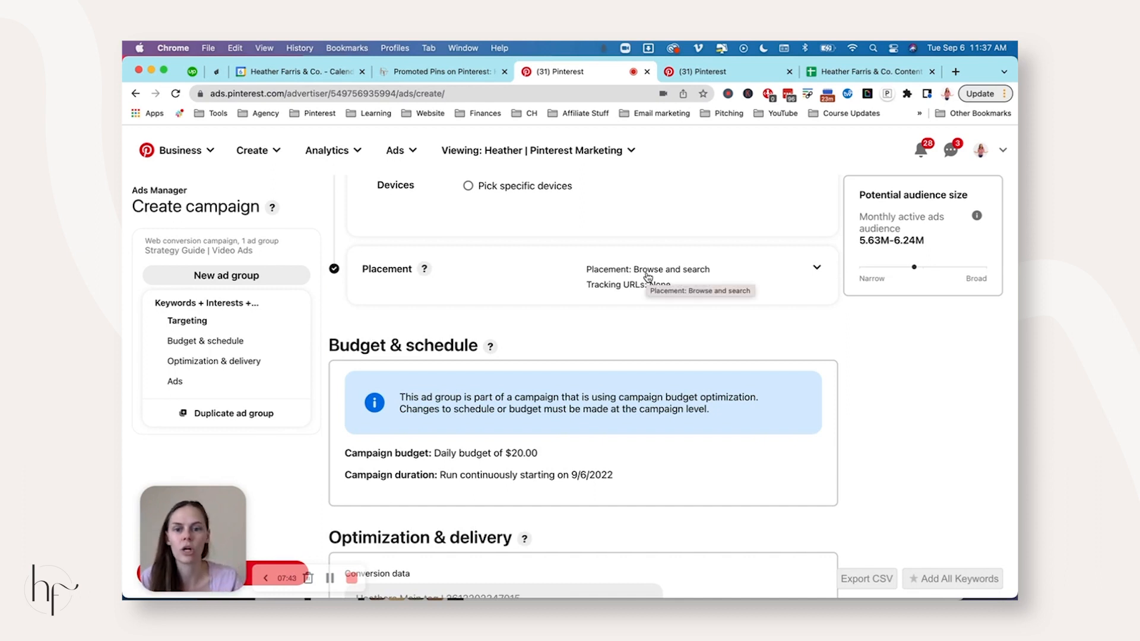
Limit the ad group's gender targeting to Female and Unspecified, leaving out Male.
scroll(648, 278, "up", 8)
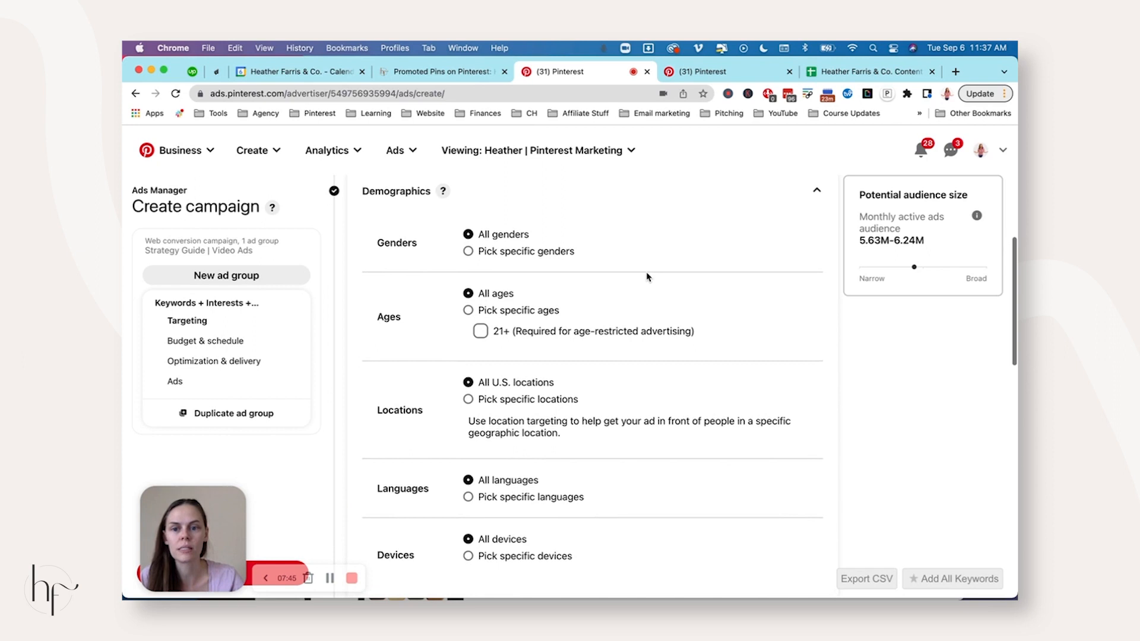
scroll(647, 277, "down", 1)
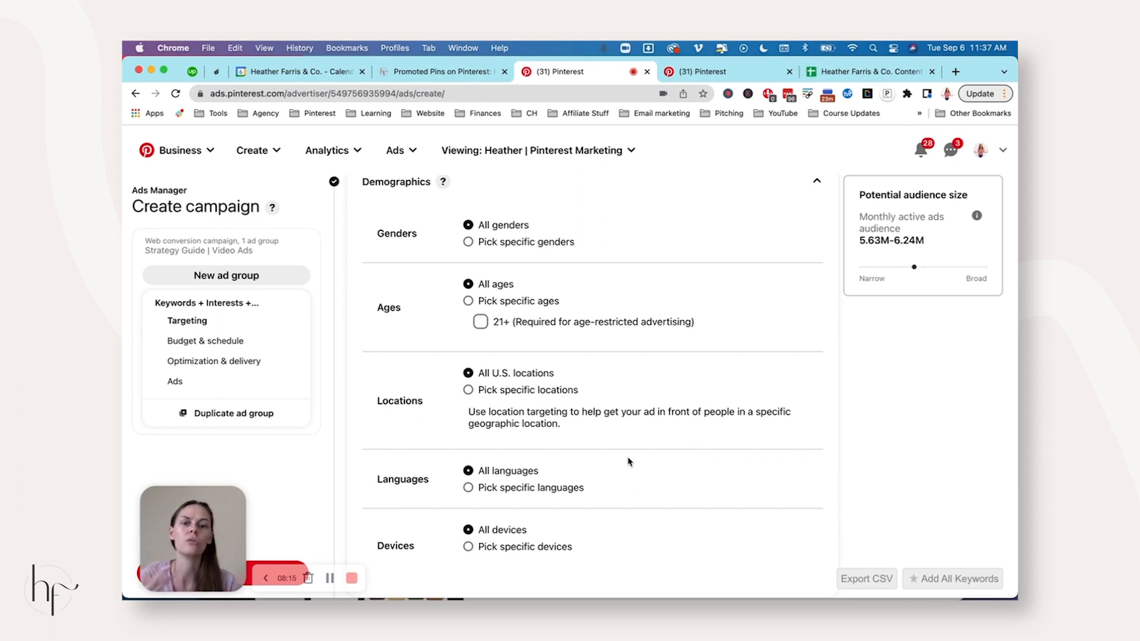
scroll(629, 461, "down", 3)
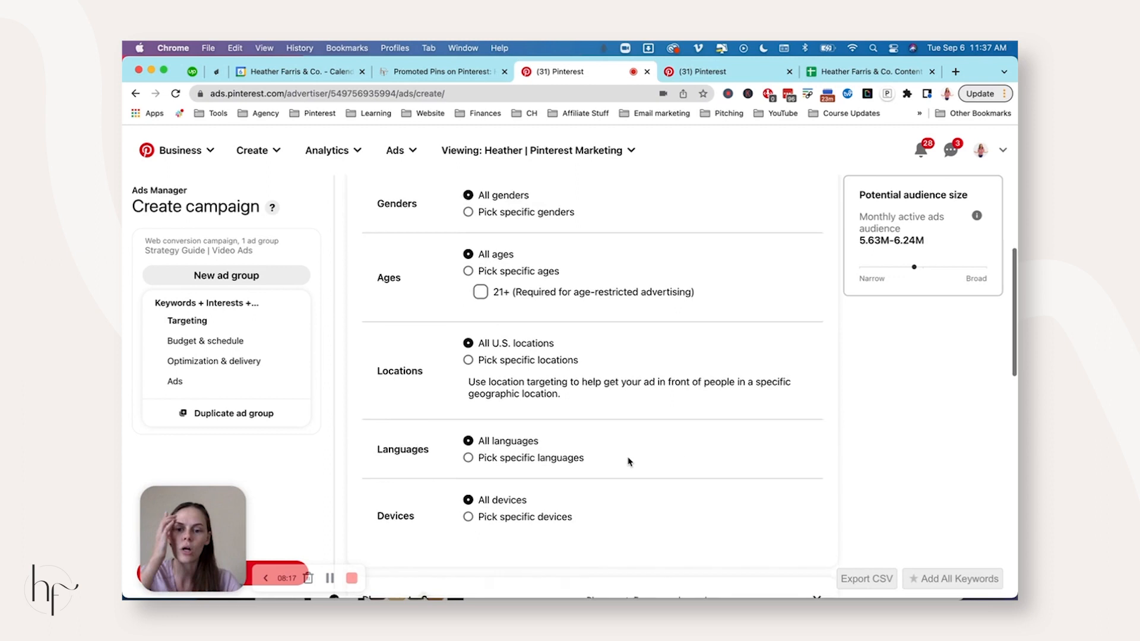
scroll(627, 457, "up", 3)
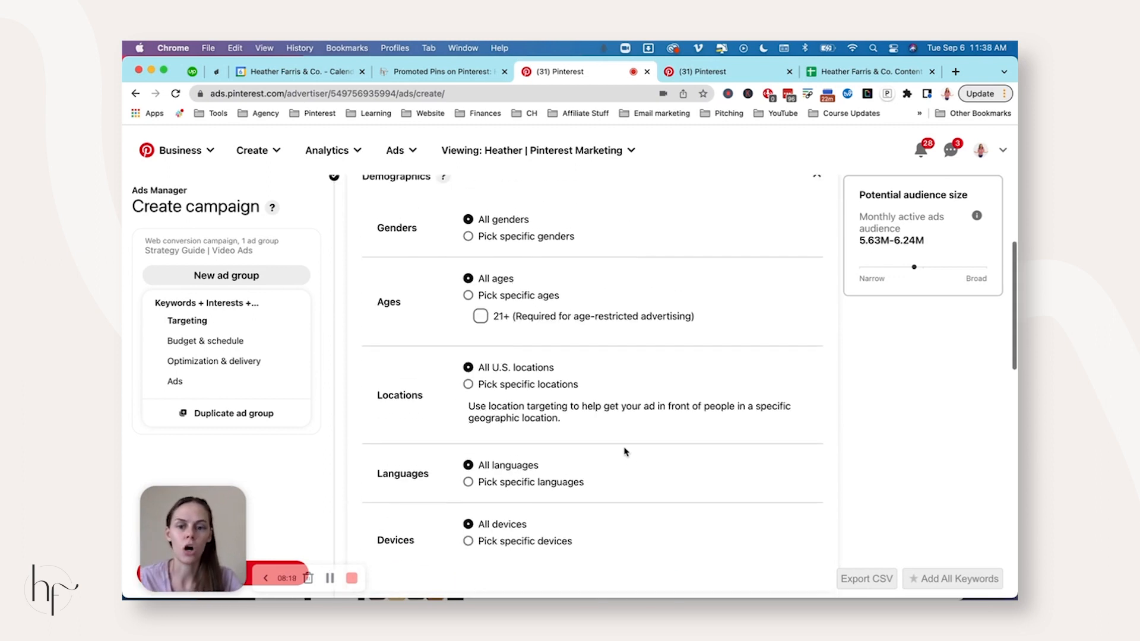
left_click(539, 238)
left_click(561, 265)
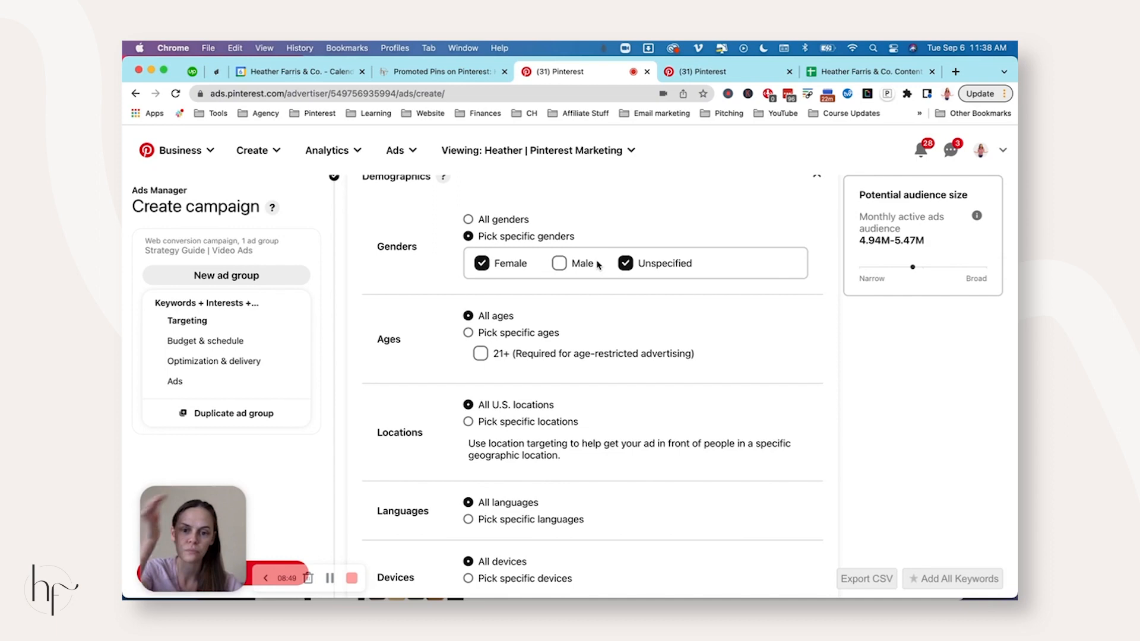
Expand the Placement settings and review them along with the Budget & schedule section.
scroll(598, 264, "down", 7)
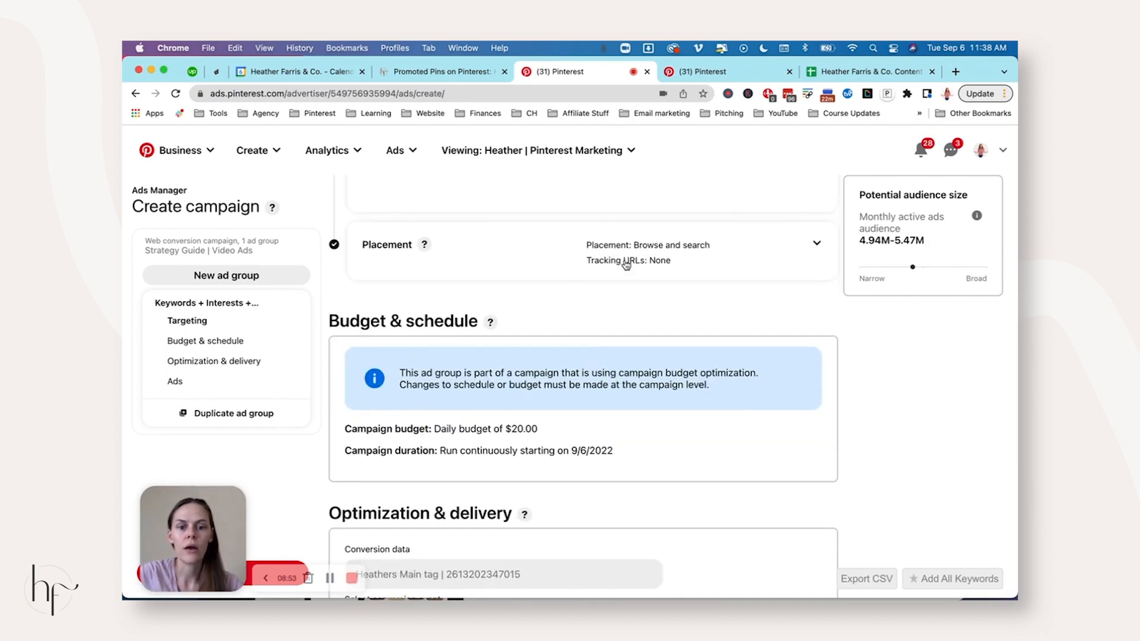
scroll(626, 265, "down", 4)
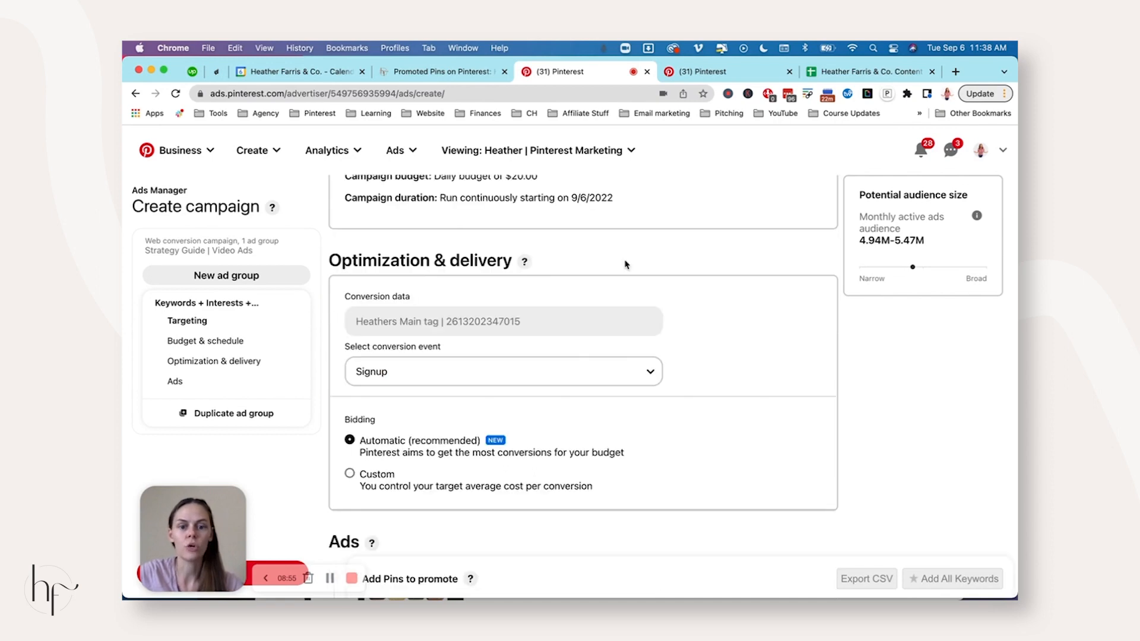
scroll(573, 361, "up", 6)
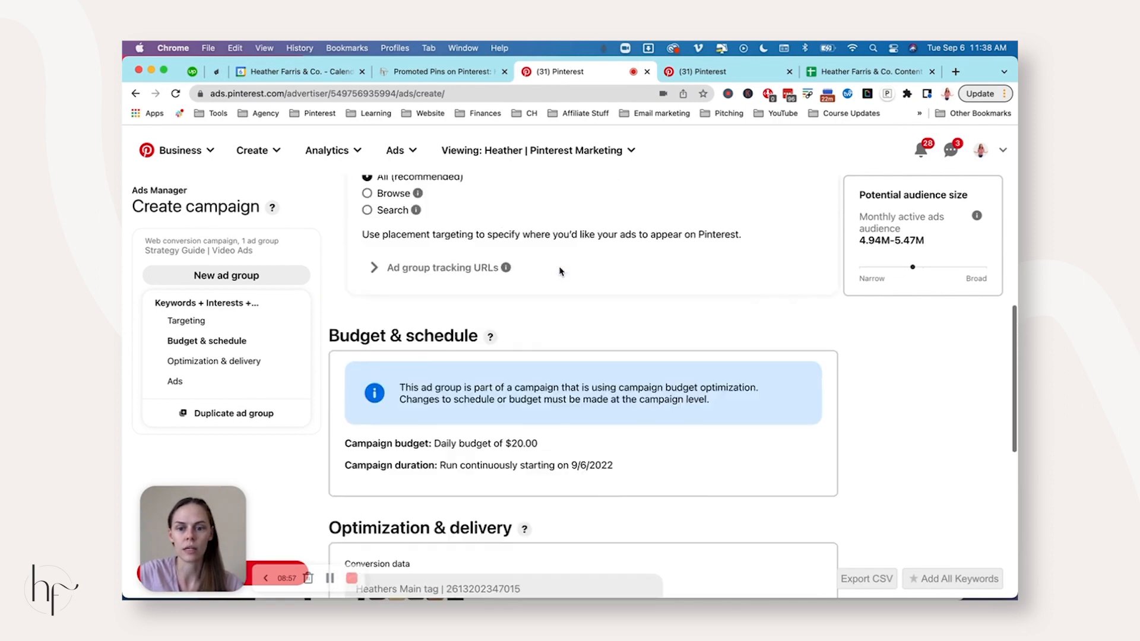
scroll(559, 272, "up", 2)
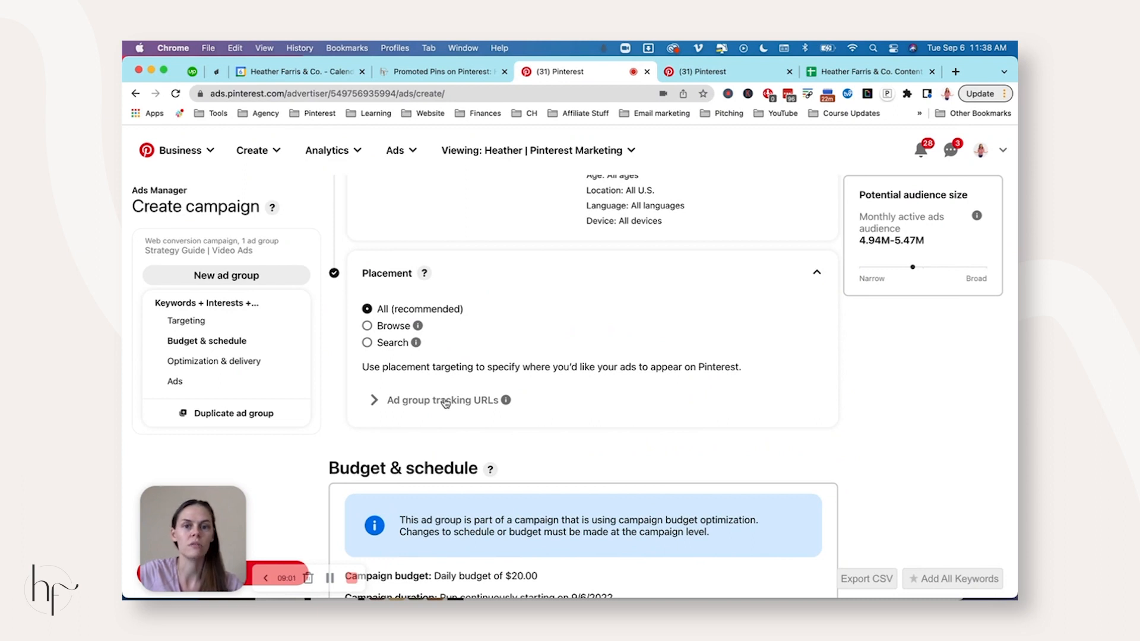
scroll(596, 416, "down", 4)
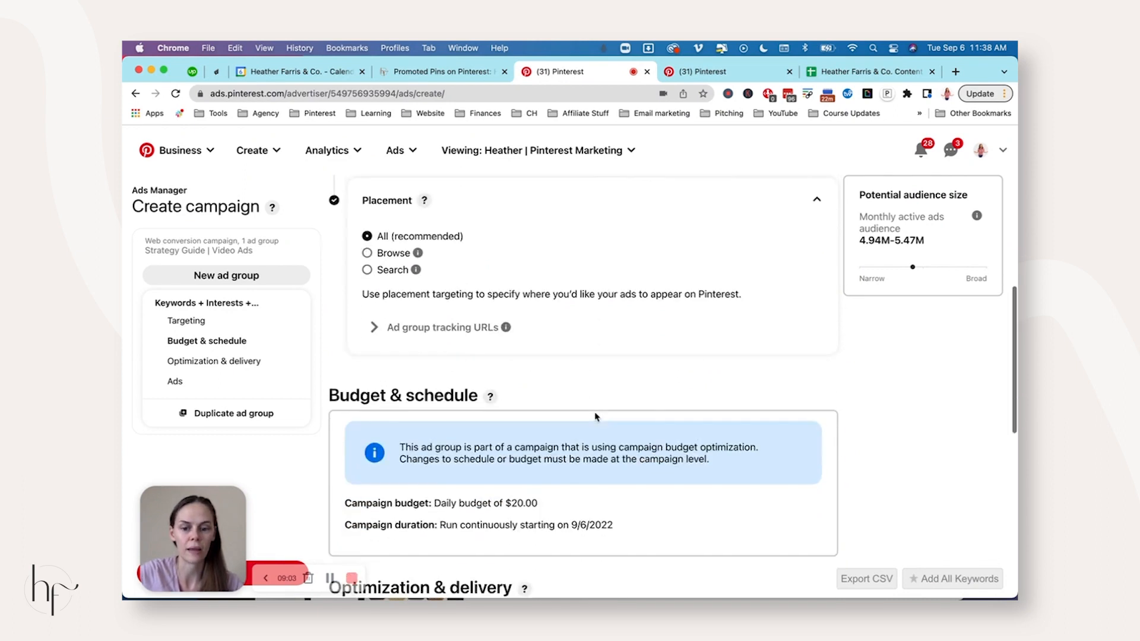
left_click_drag(390, 228, 478, 230)
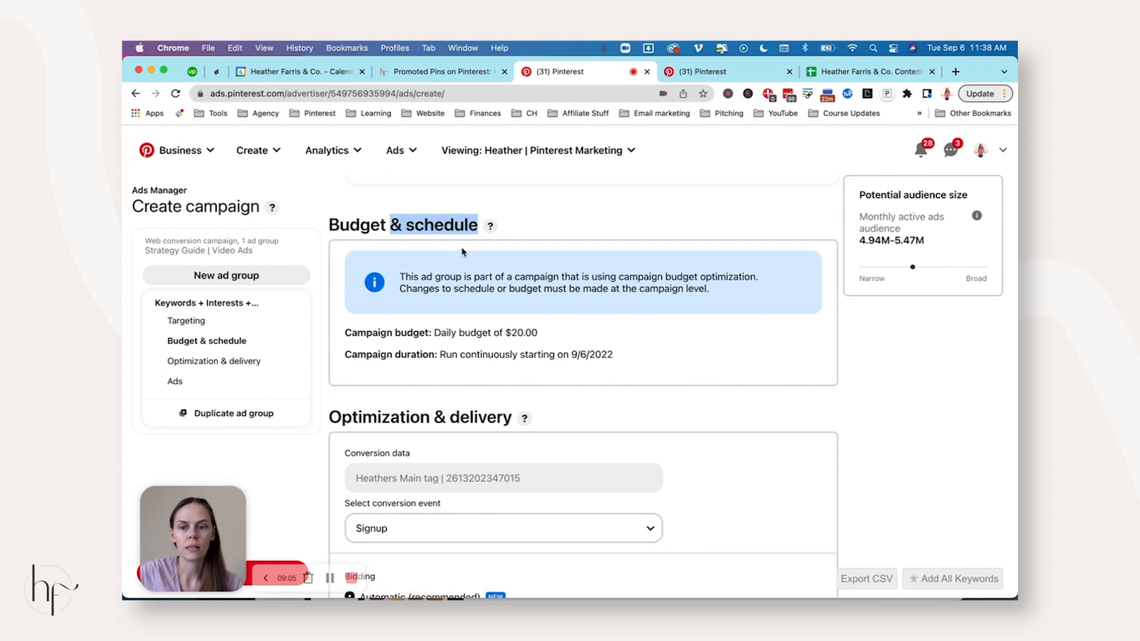
left_click(635, 361)
scroll(635, 360, "down", 4)
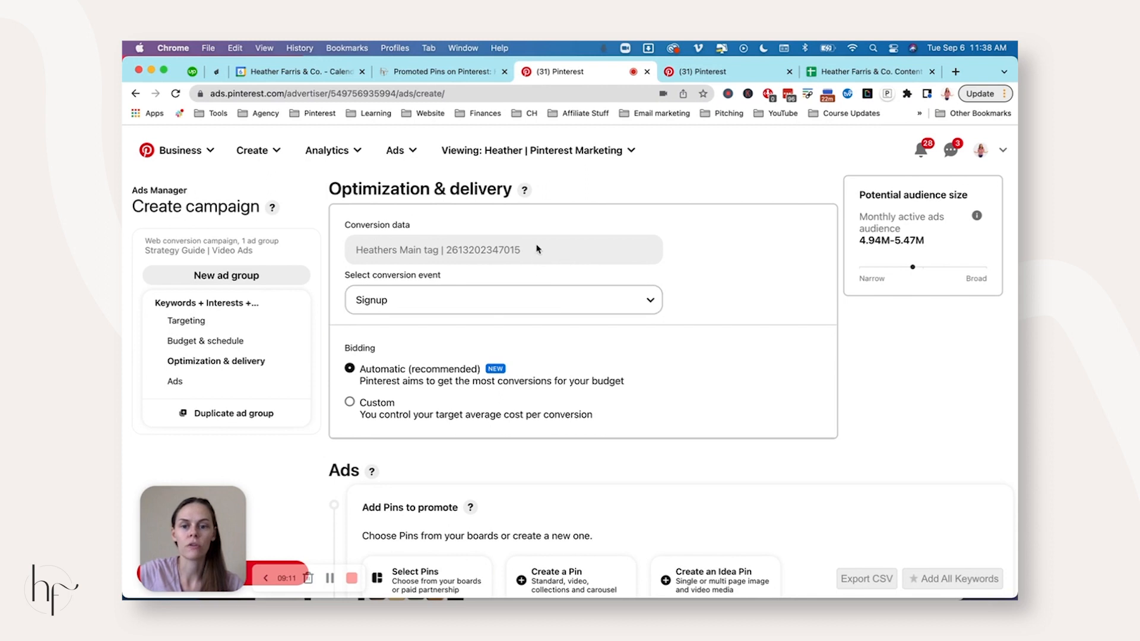
Set the conversion event under Optimization & delivery to Lead.
left_click(542, 305)
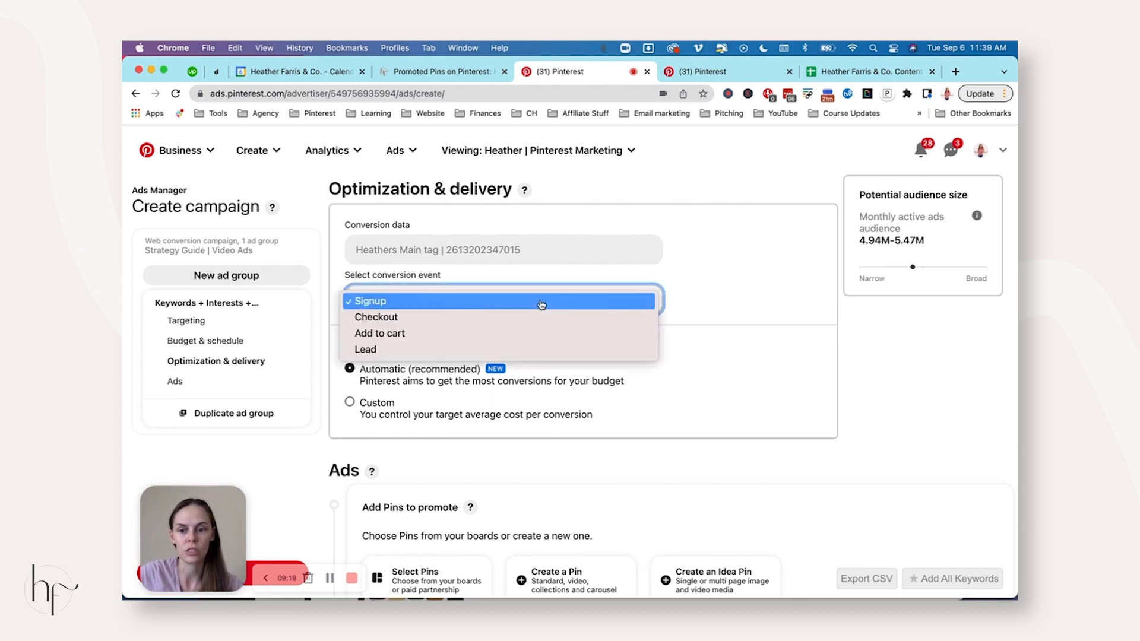
left_click(530, 350)
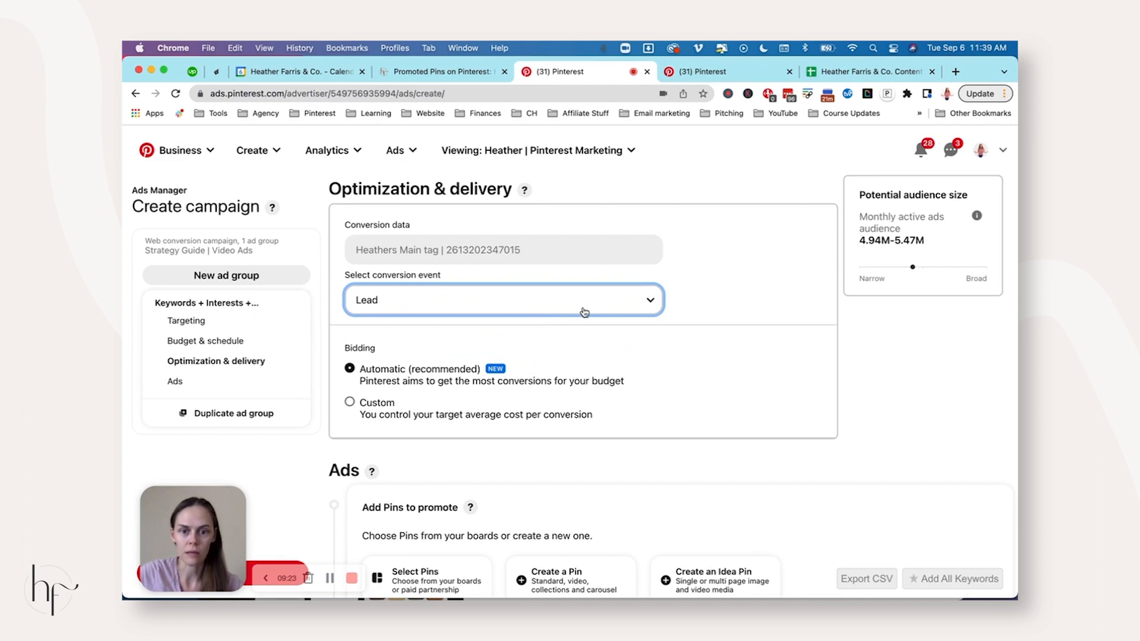
left_click(650, 303)
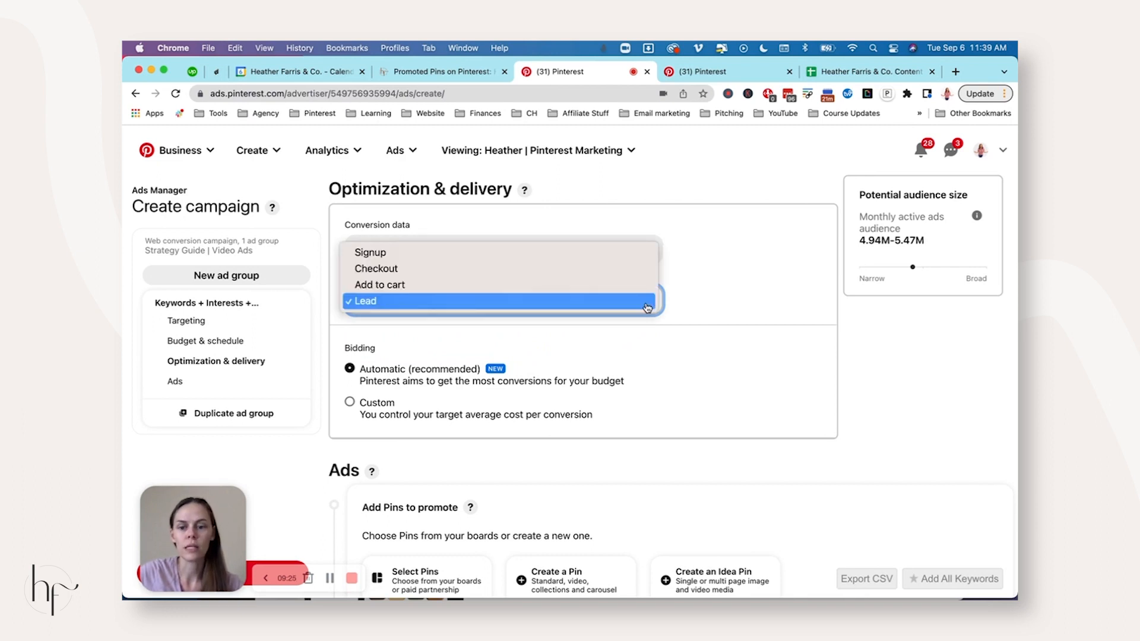
left_click(717, 309)
scroll(674, 347, "down", 2)
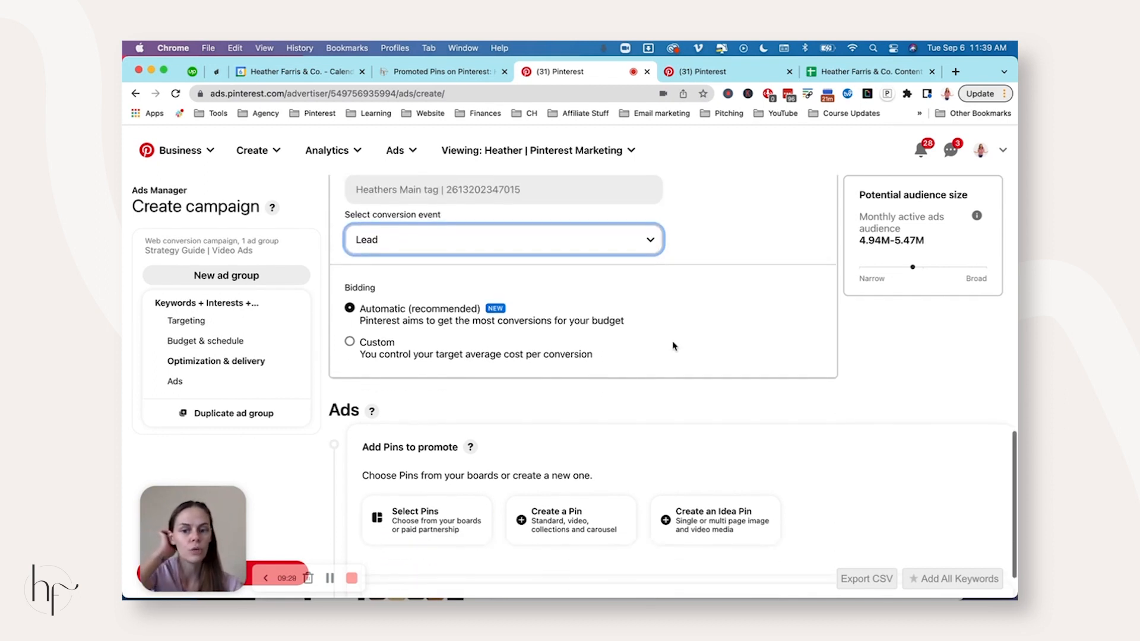
Try Custom bidding, looking at its target cost-per-action and conversion window settings, and return to Automatic bidding.
mouse_move(495, 309)
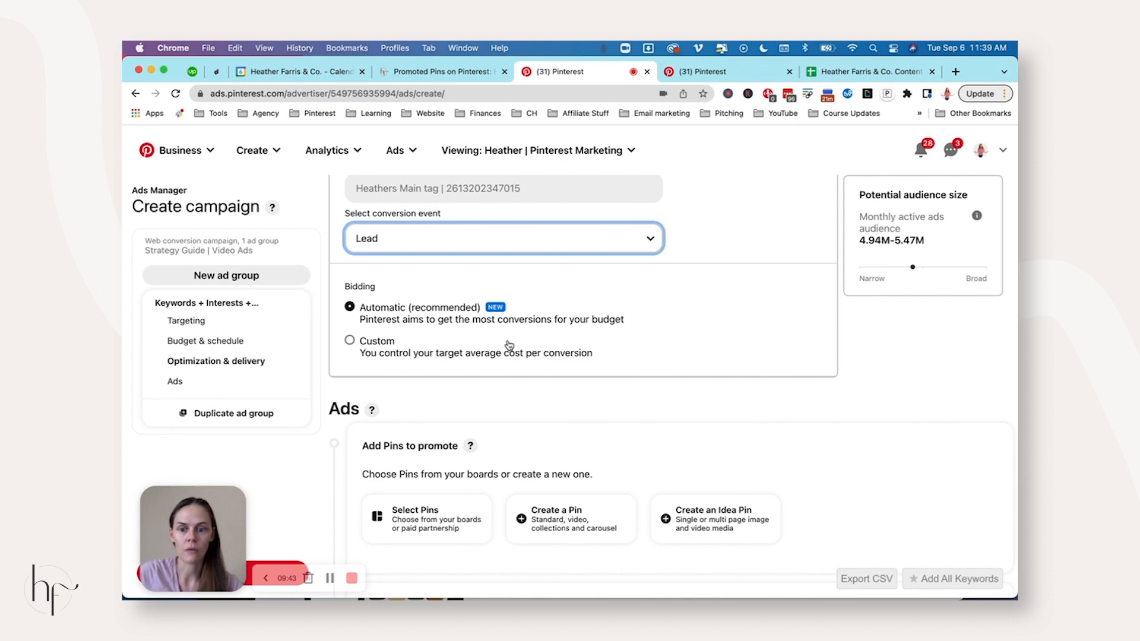
left_click(370, 341)
scroll(501, 344, "down", 2)
left_click(500, 339)
scroll(499, 333, "up", 2)
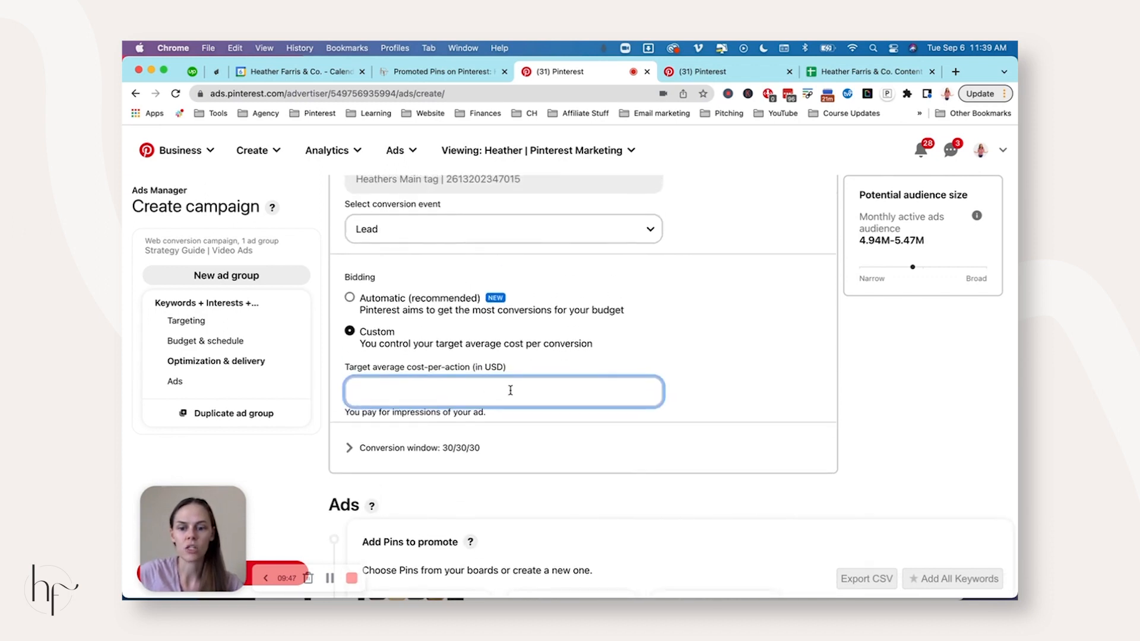
scroll(487, 394, "up", 1)
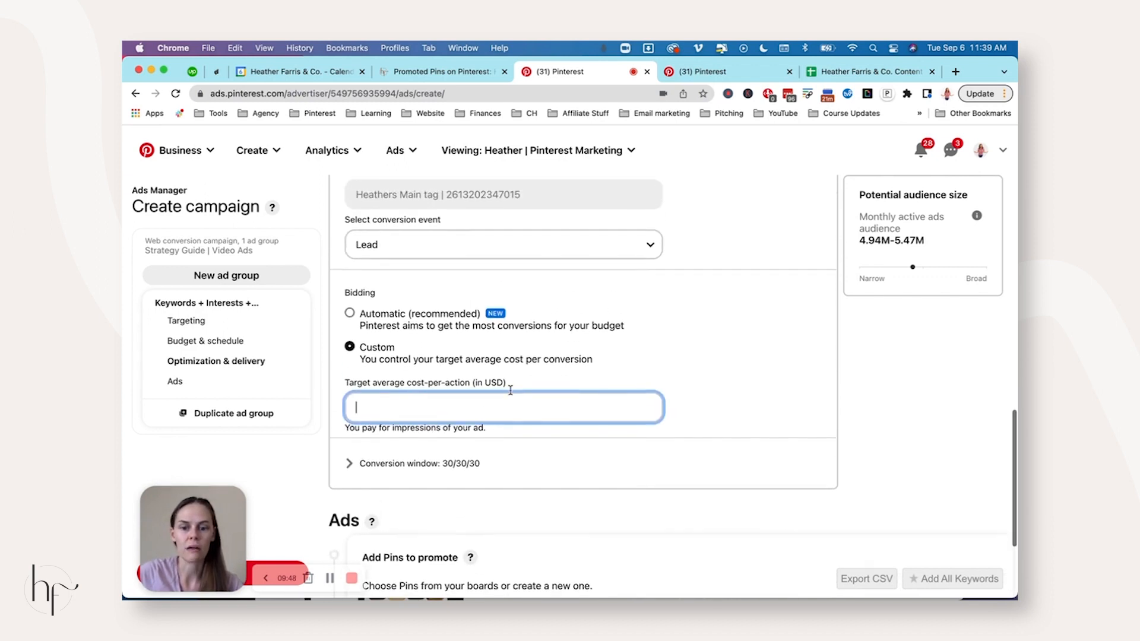
left_click(450, 469)
left_click(447, 485)
scroll(448, 486, "down", 3)
scroll(469, 416, "up", 1)
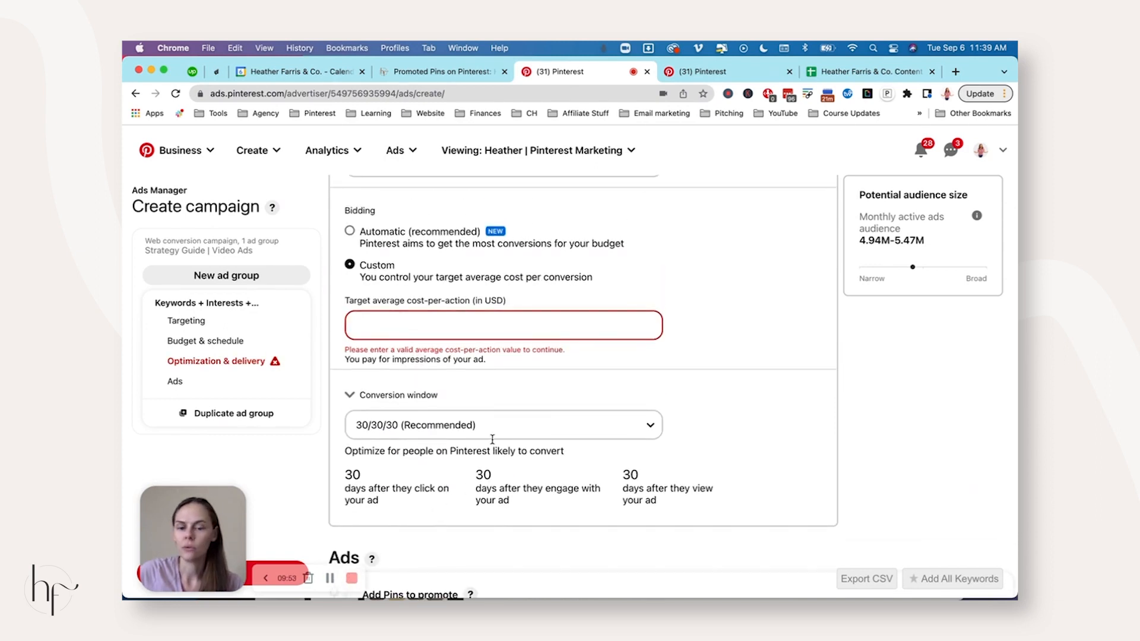
left_click(350, 232)
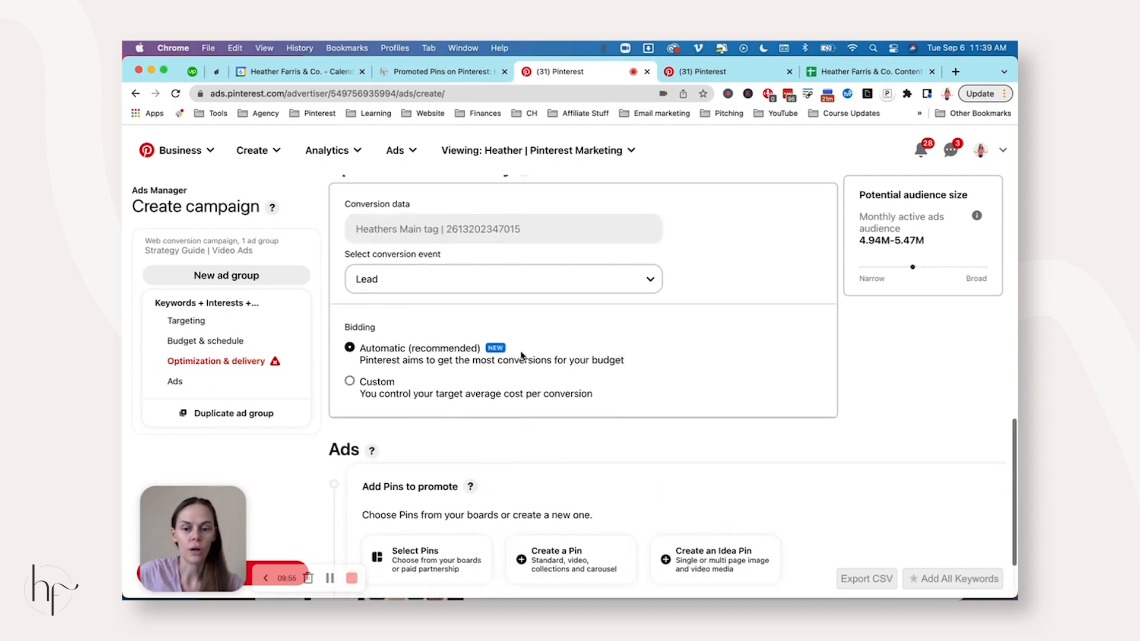
Start selecting existing Pins to promote, browse all Pins and boards, and open the search by keyword or Pin ID.
scroll(521, 351, "down", 2)
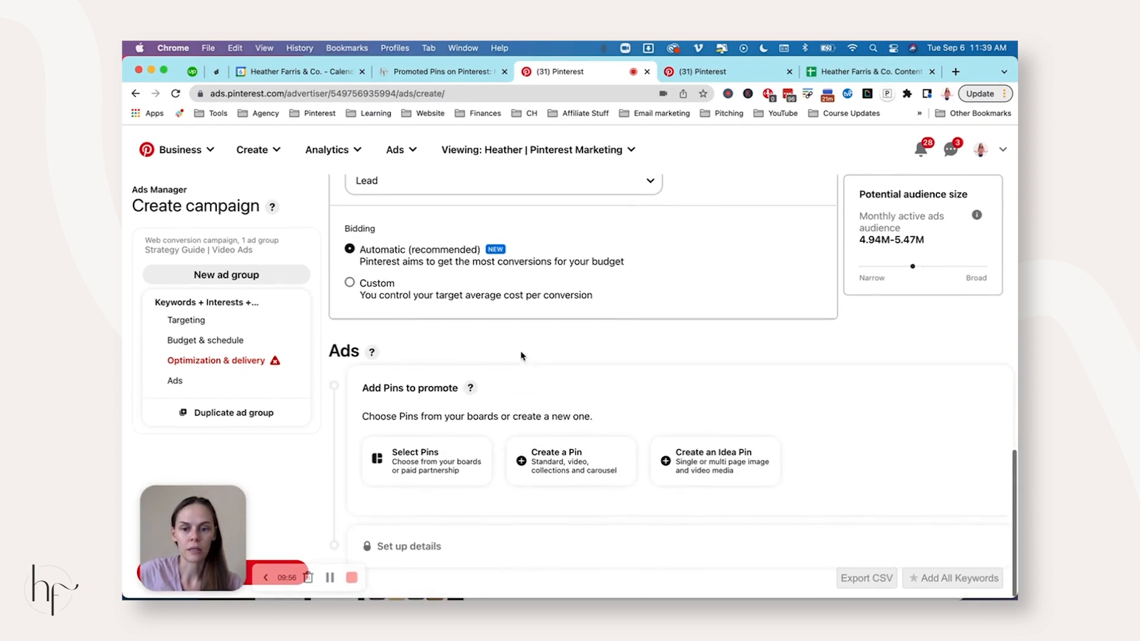
left_click(443, 455)
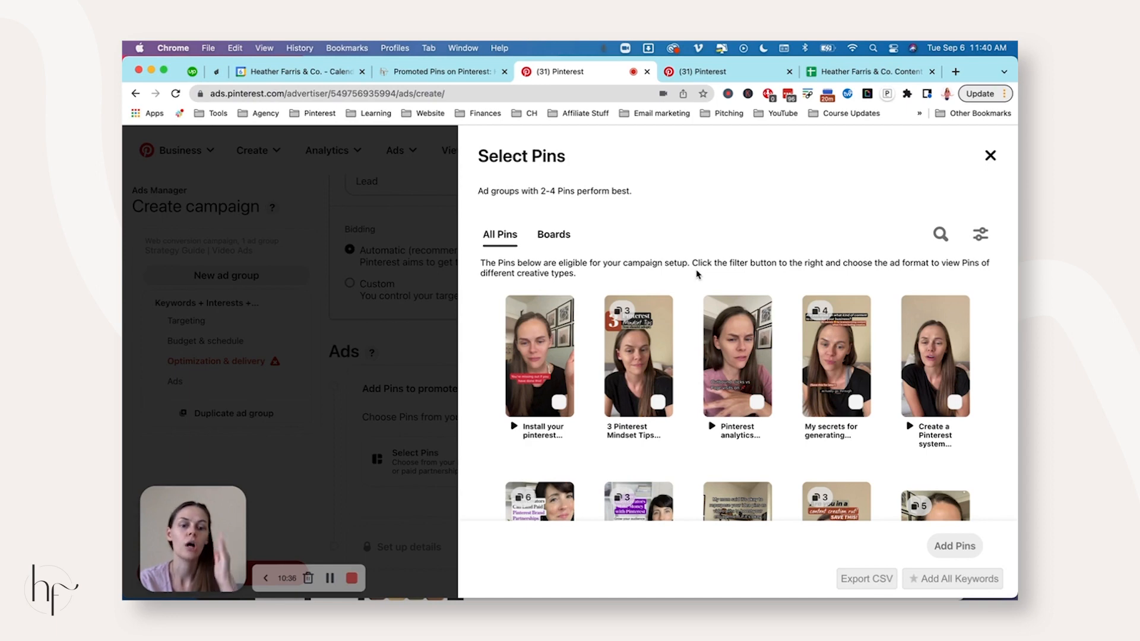
scroll(699, 373, "down", 5)
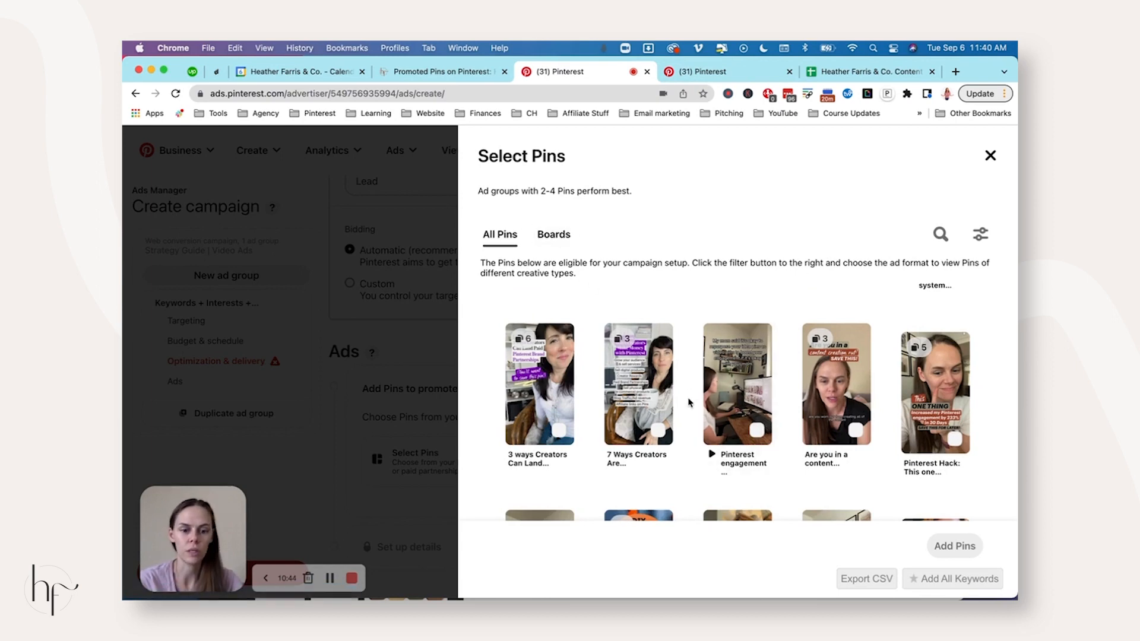
scroll(692, 403, "down", 4)
scroll(689, 402, "down", 3)
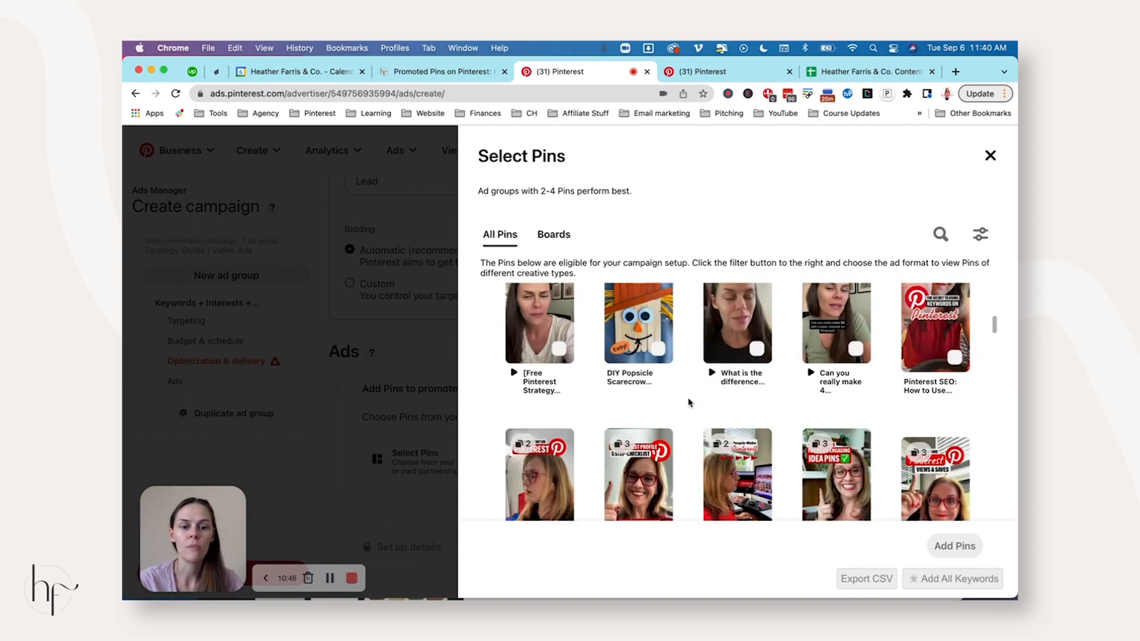
left_click(555, 236)
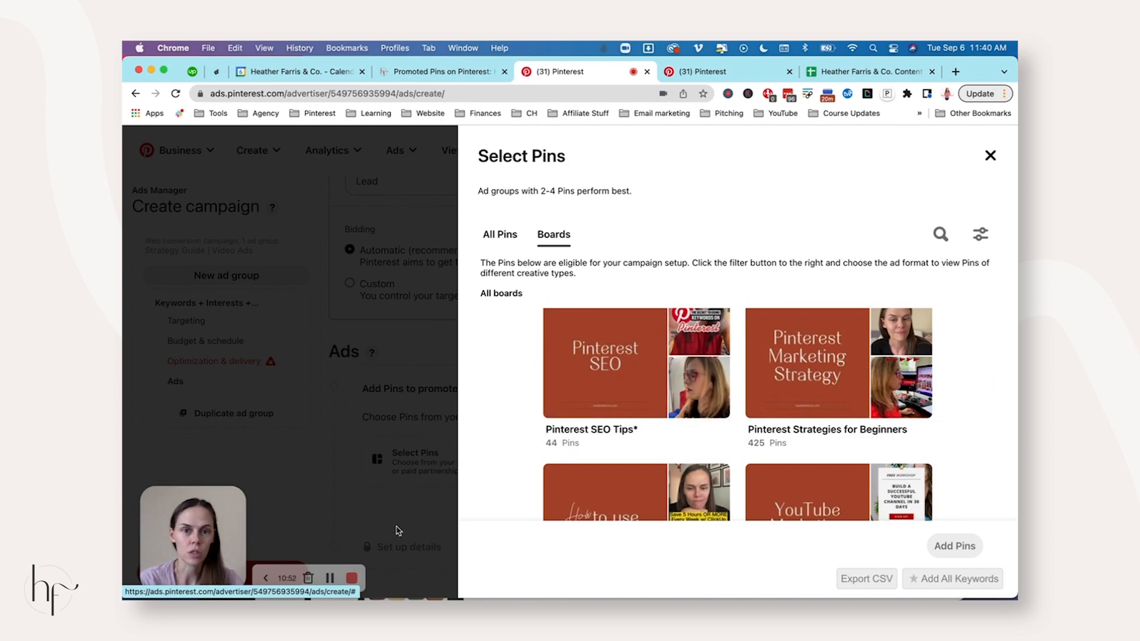
left_click(941, 233)
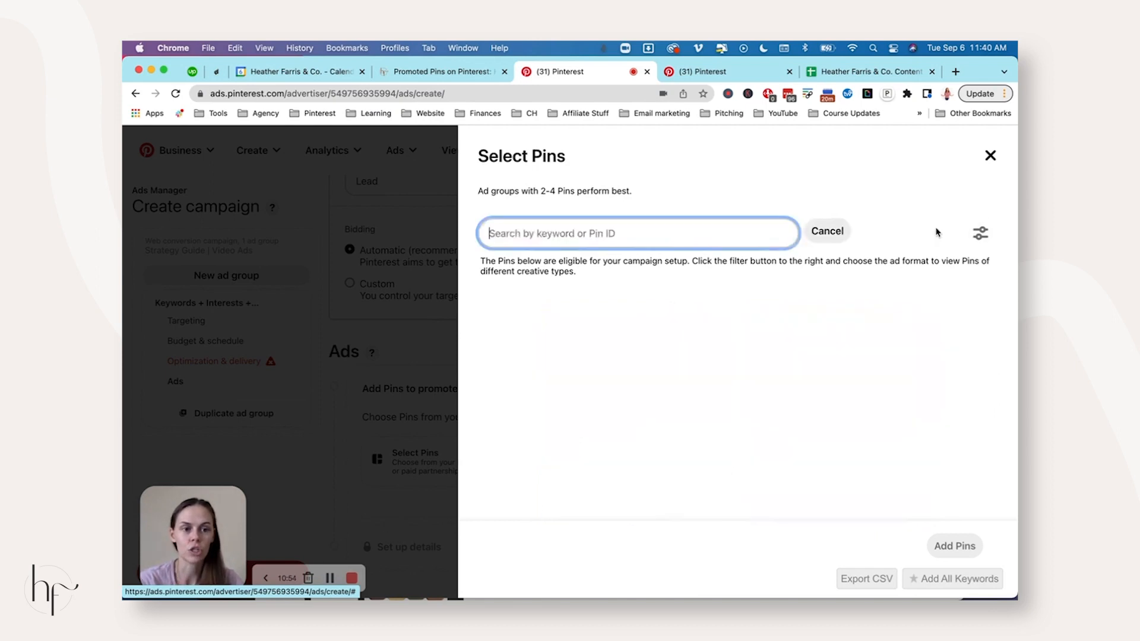
left_click(330, 580)
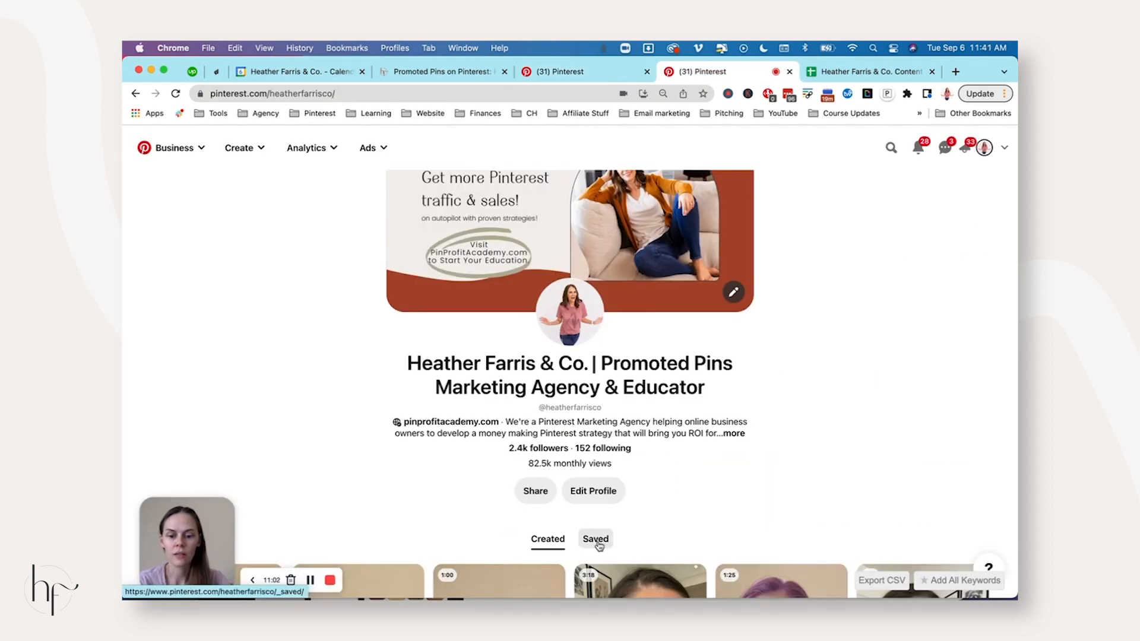
Open the Pinterest Marketing* board from the saved boards on the business profile.
left_click(597, 541)
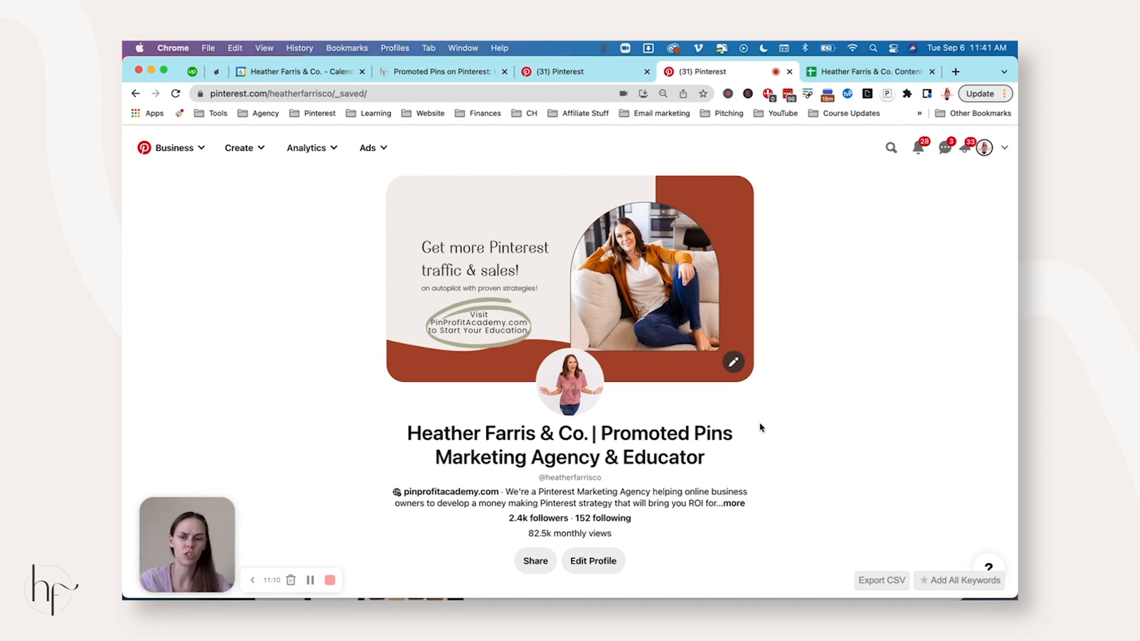
scroll(660, 462, "down", 3)
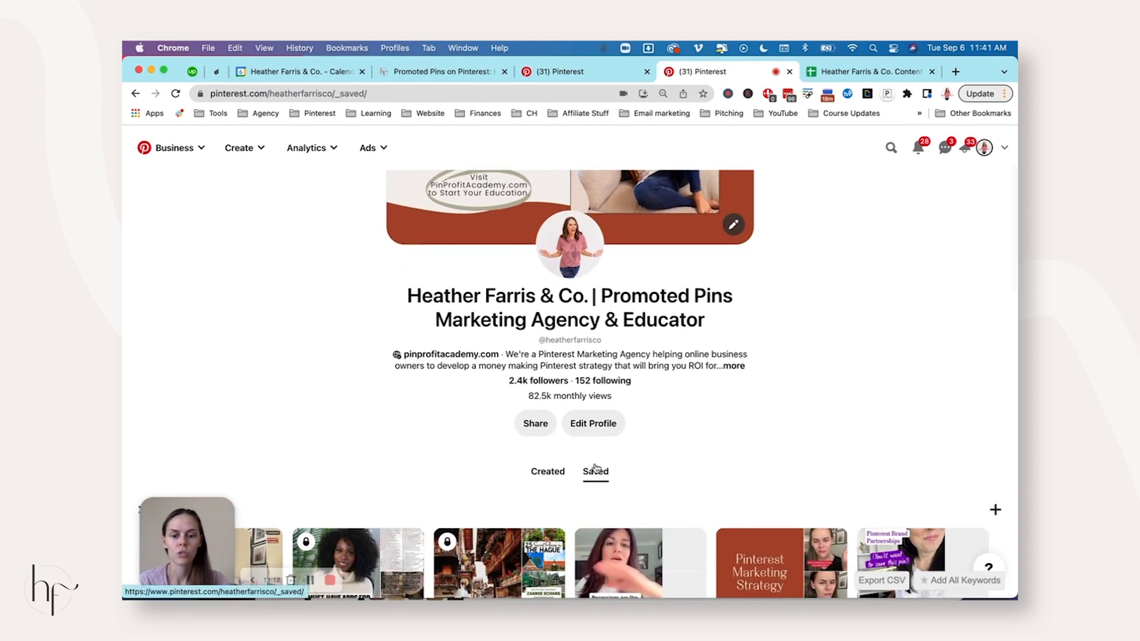
scroll(595, 468, "down", 3)
scroll(494, 437, "down", 2)
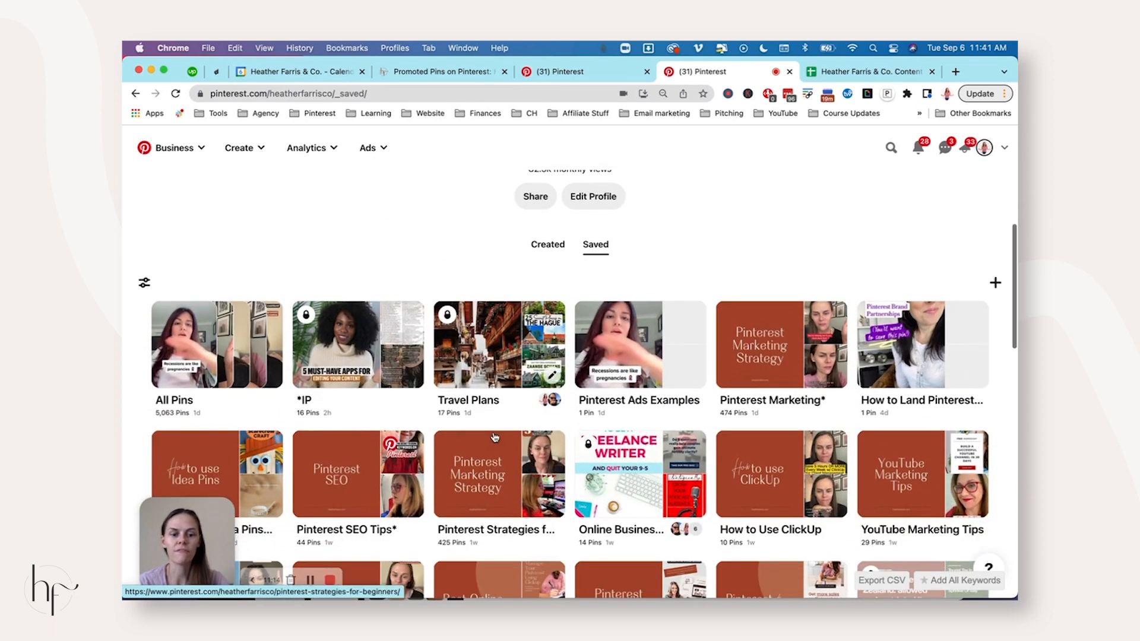
left_click(758, 357)
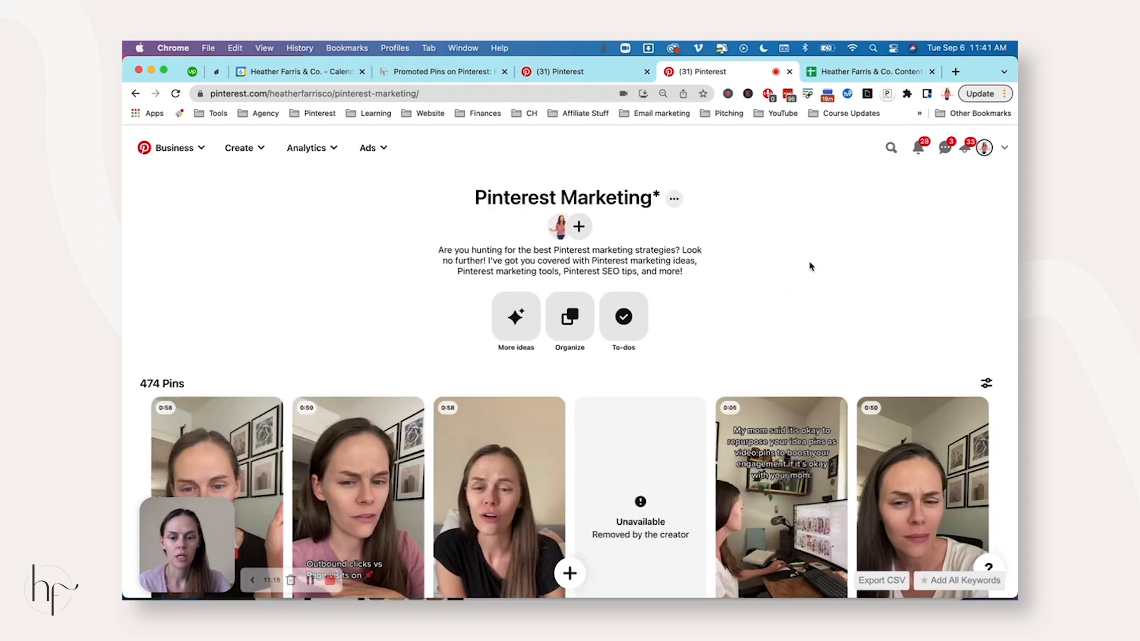
Find the "Use Pinterest to Grow Your Sales in 2022!" Pin on the board and open it.
scroll(653, 386, "down", 10)
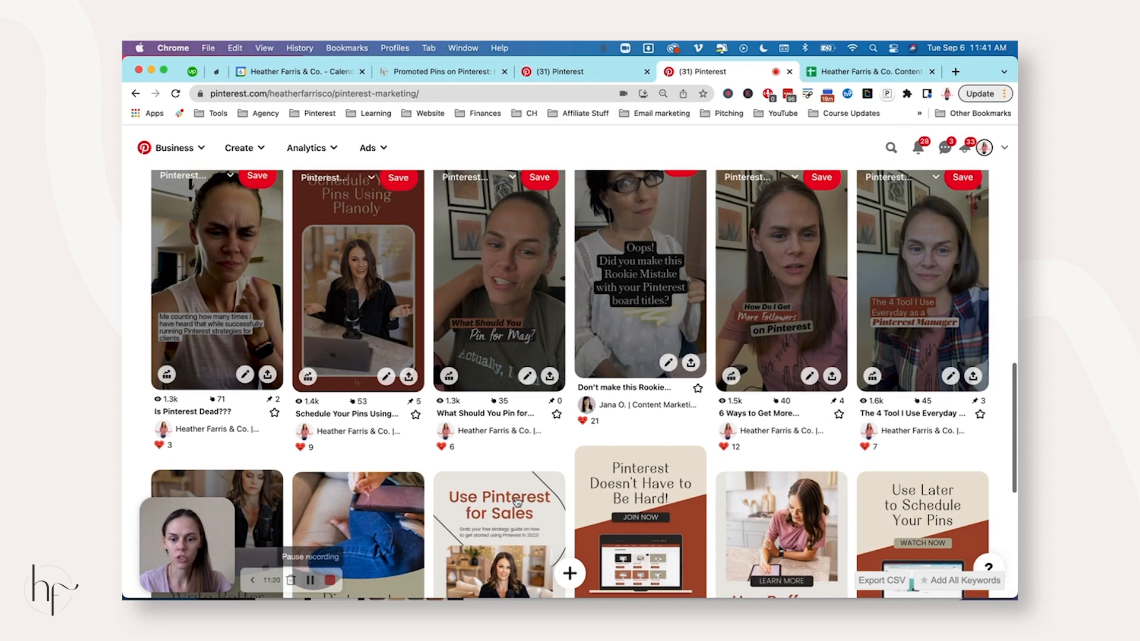
scroll(517, 502, "down", 2)
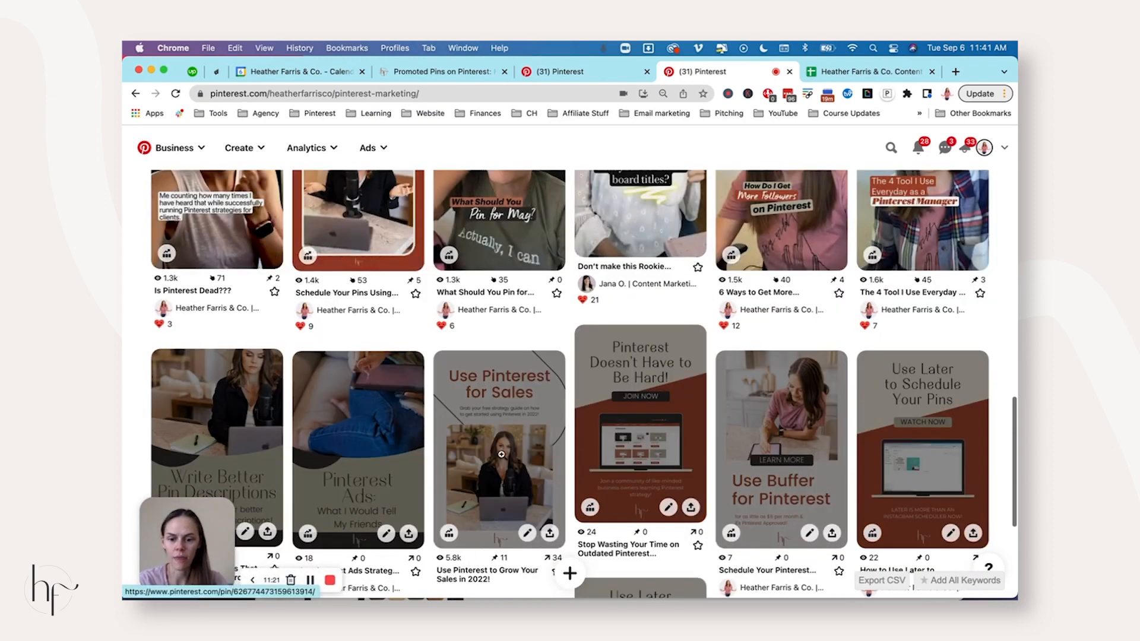
left_click(502, 452)
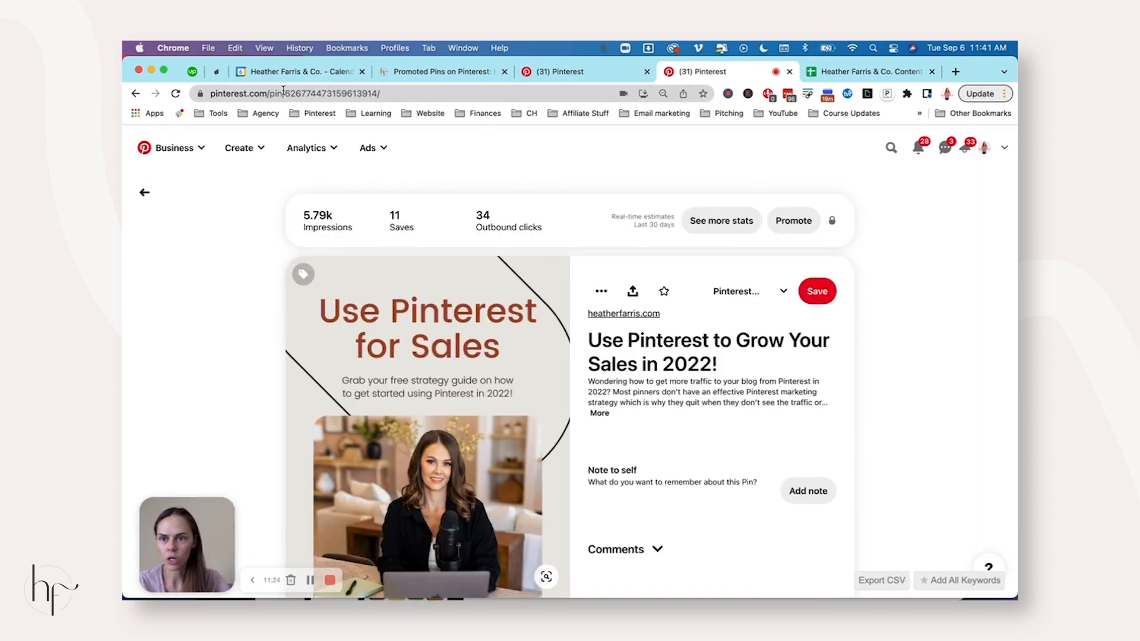
Copy the Pin ID from the opened Pin's web address and search for it in the campaign's Pin selection.
left_click_drag(285, 91, 378, 95)
key("super+c")
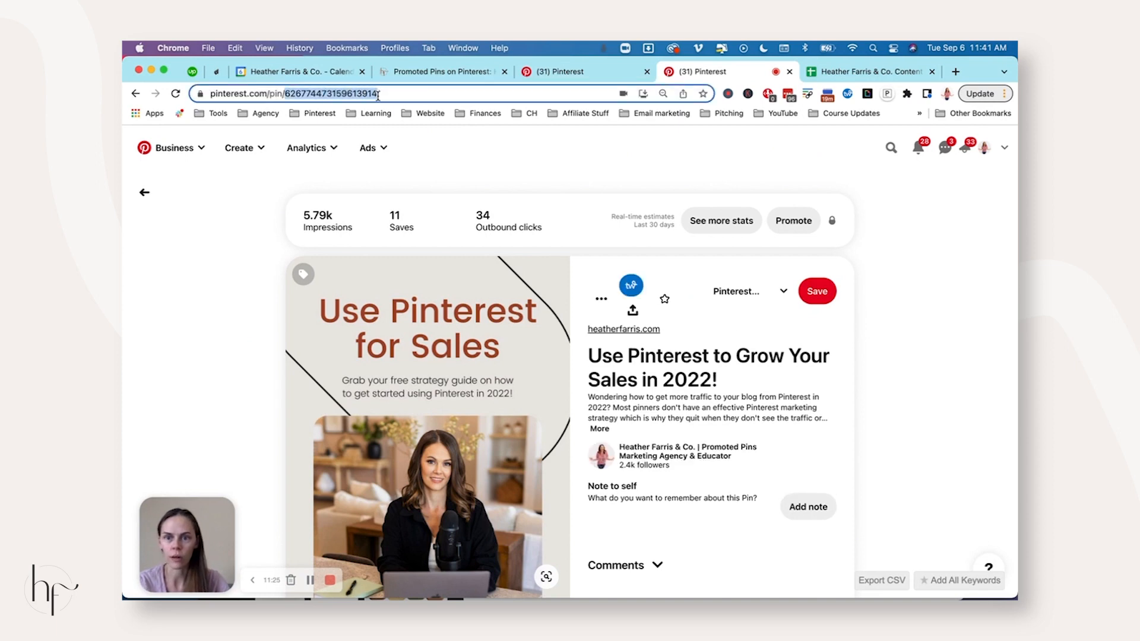
left_click(600, 72)
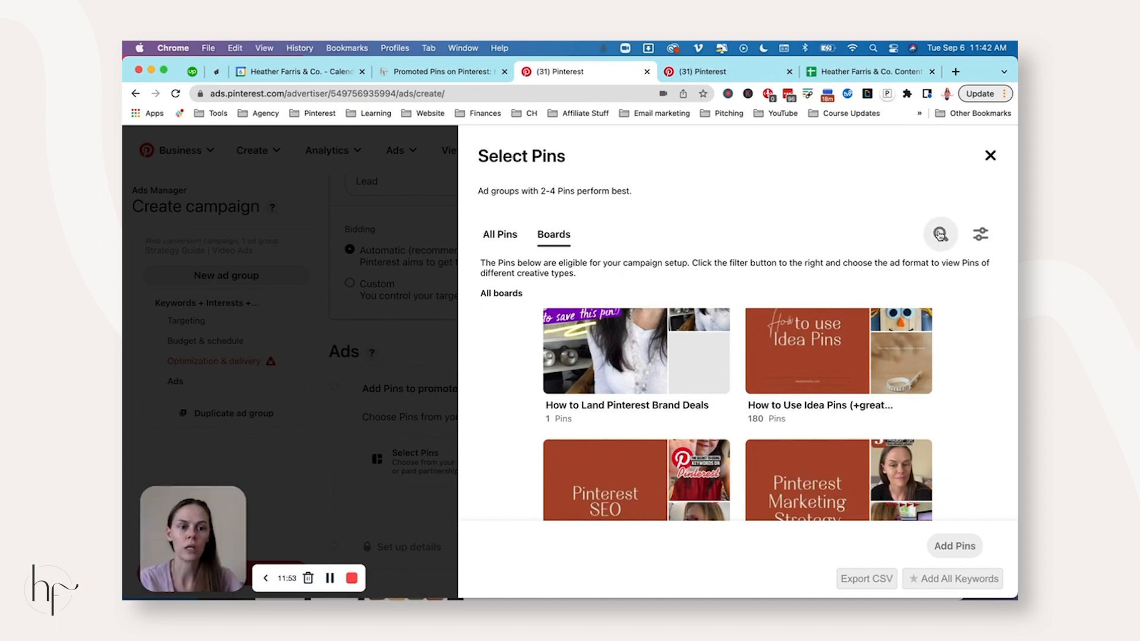
left_click(940, 234)
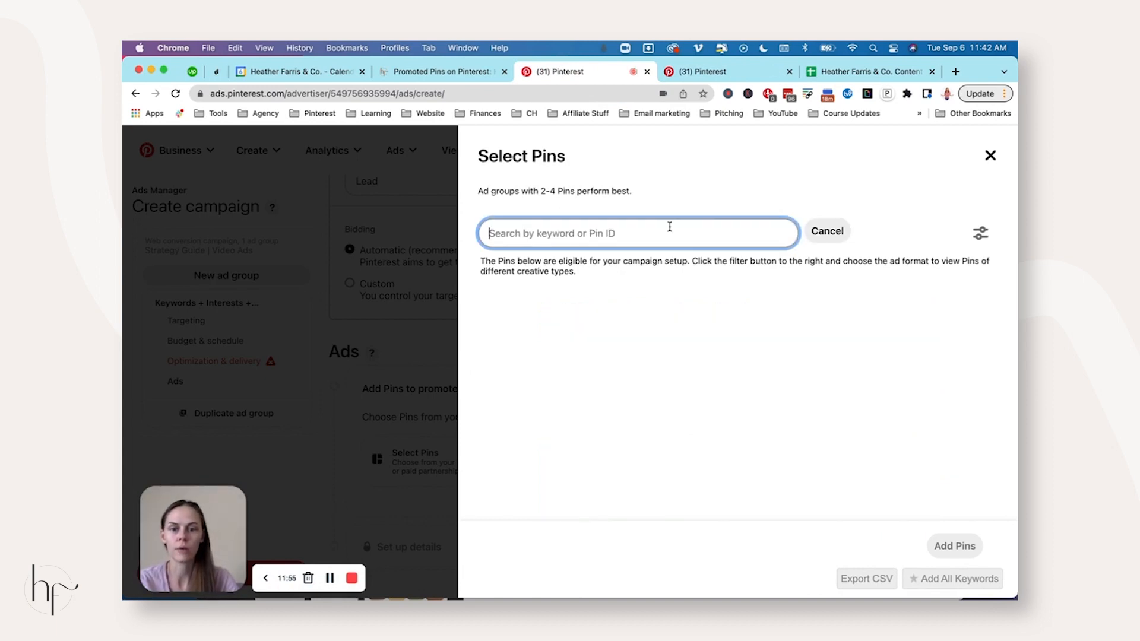
key("super+v")
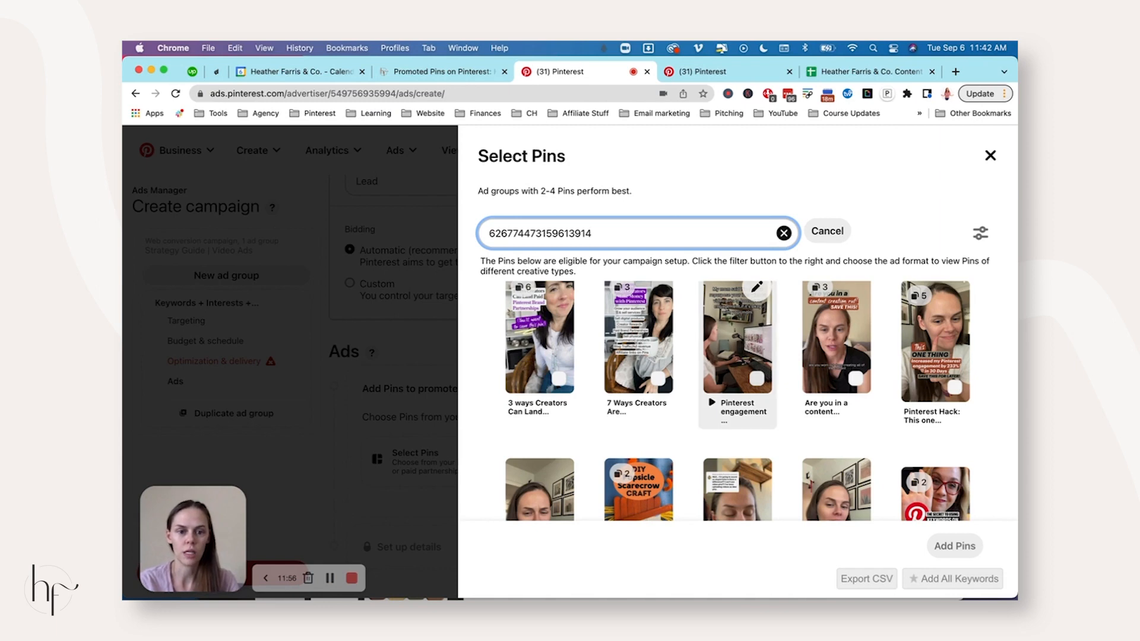
key("Return")
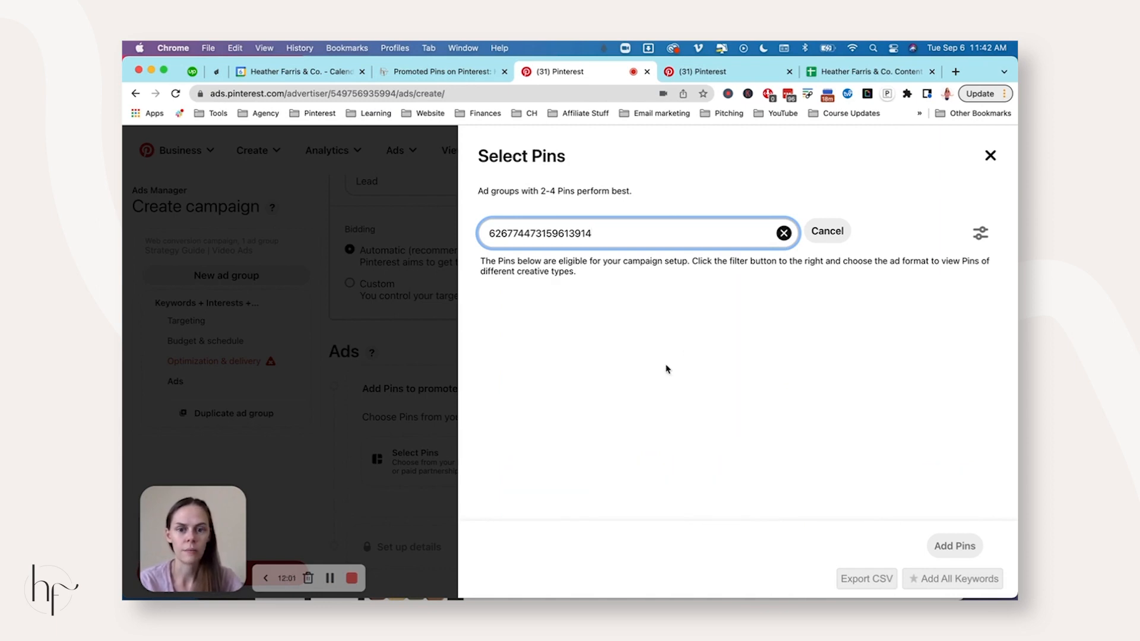
Select the "Use Pinterest to Grow..." Pin found by its ID as the Pin to promote.
scroll(668, 369, "down", 2)
scroll(668, 370, "up", 3)
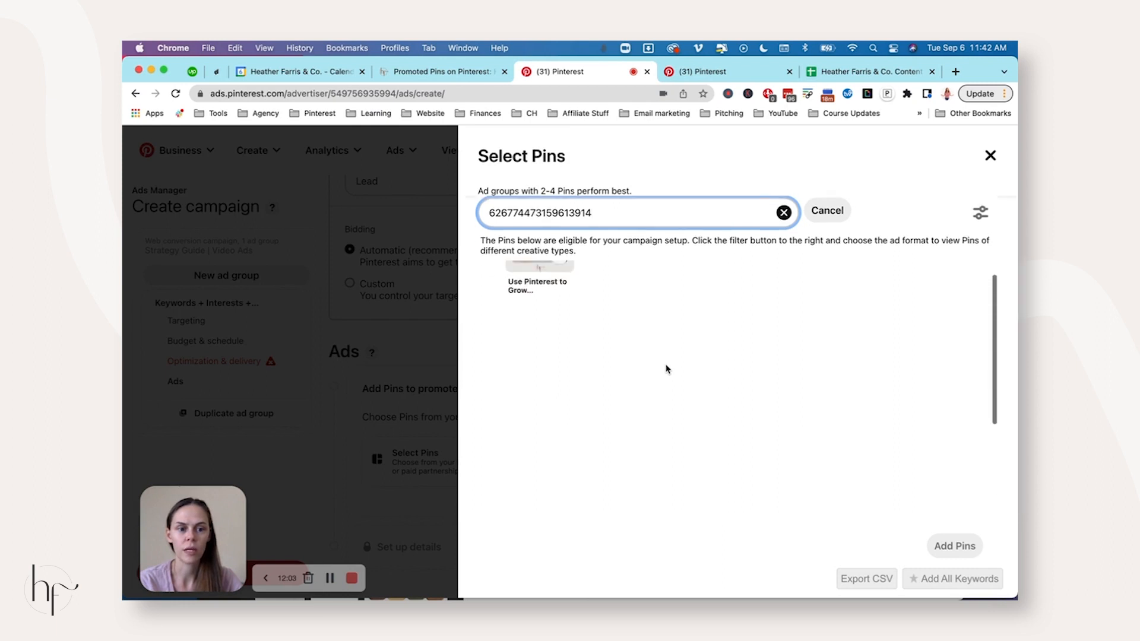
left_click(526, 299)
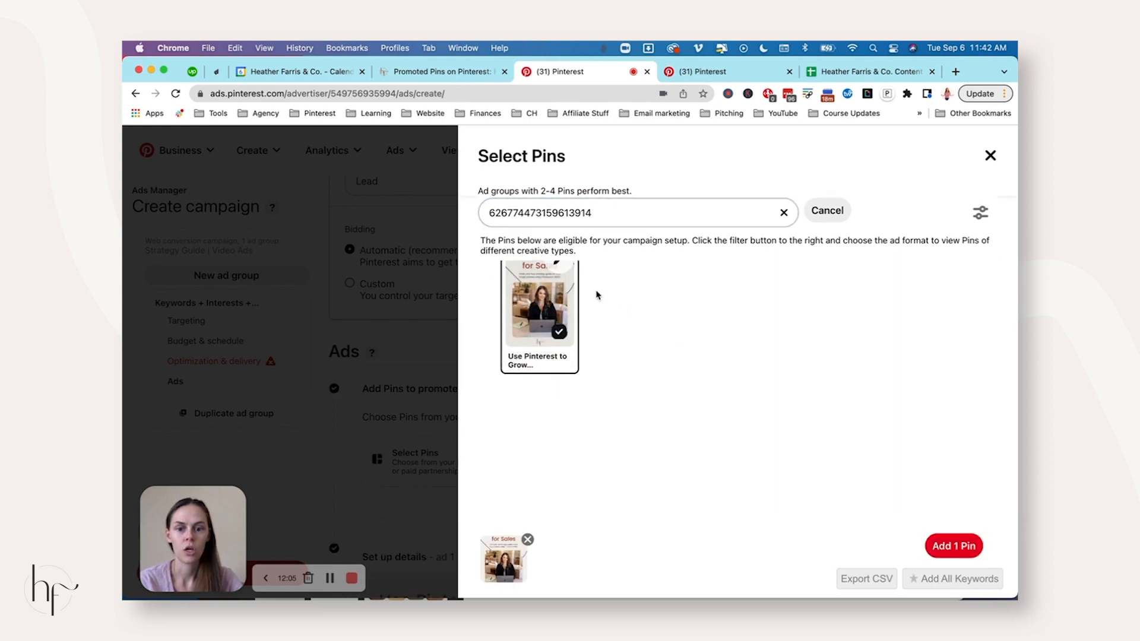
Review and save the selected Pin's title, description and website details, and add the Pin to the ad group.
left_click(558, 266)
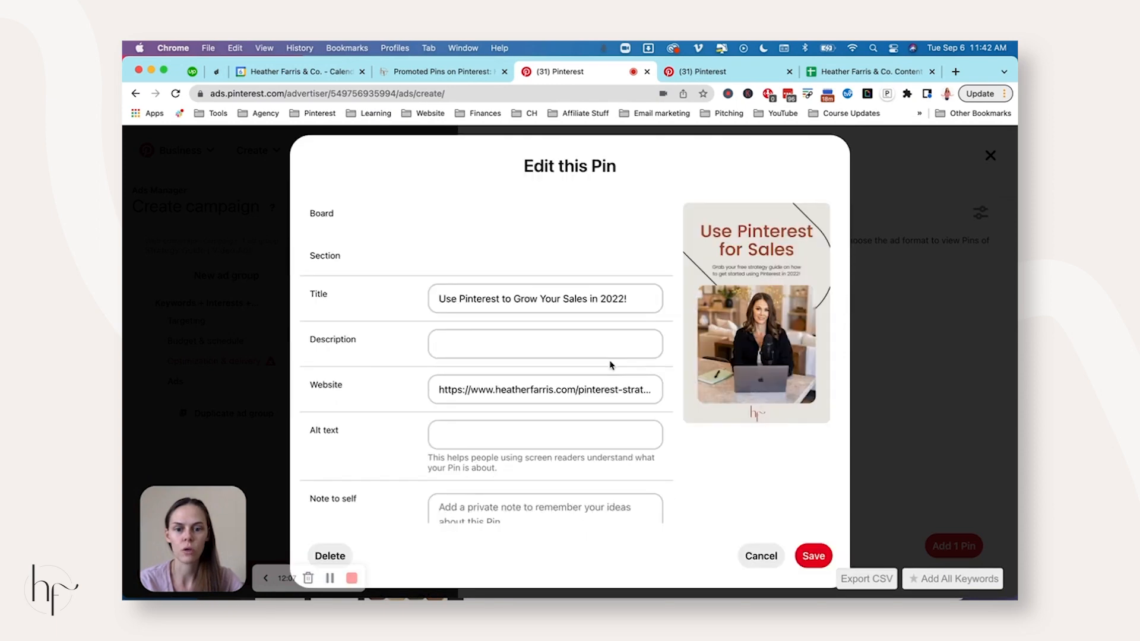
scroll(571, 296, "down", 5)
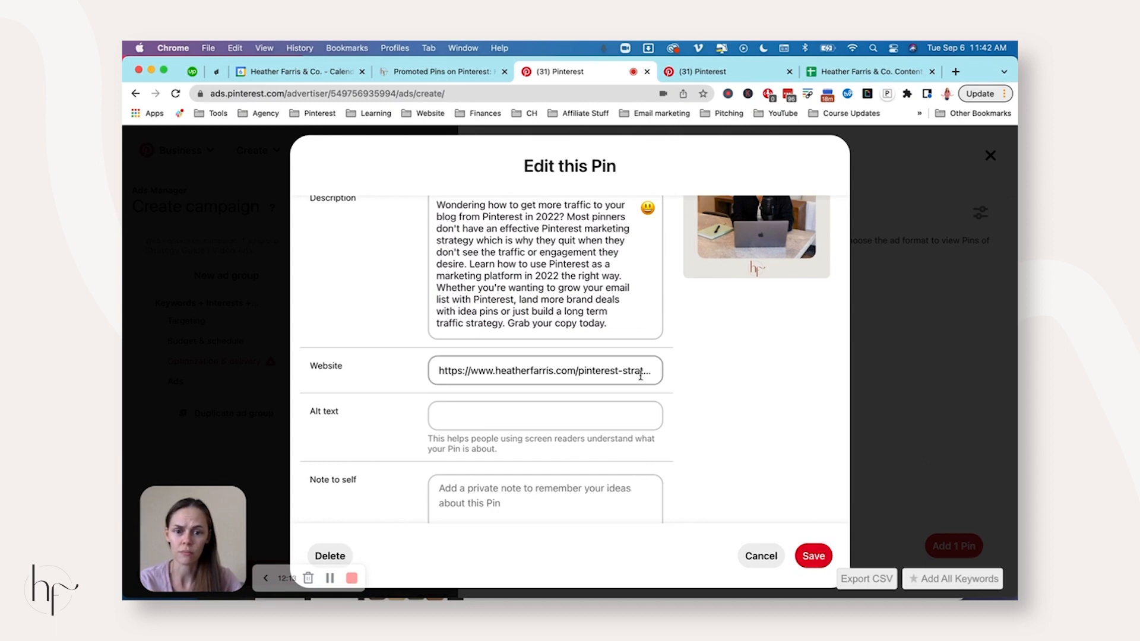
left_click(812, 554)
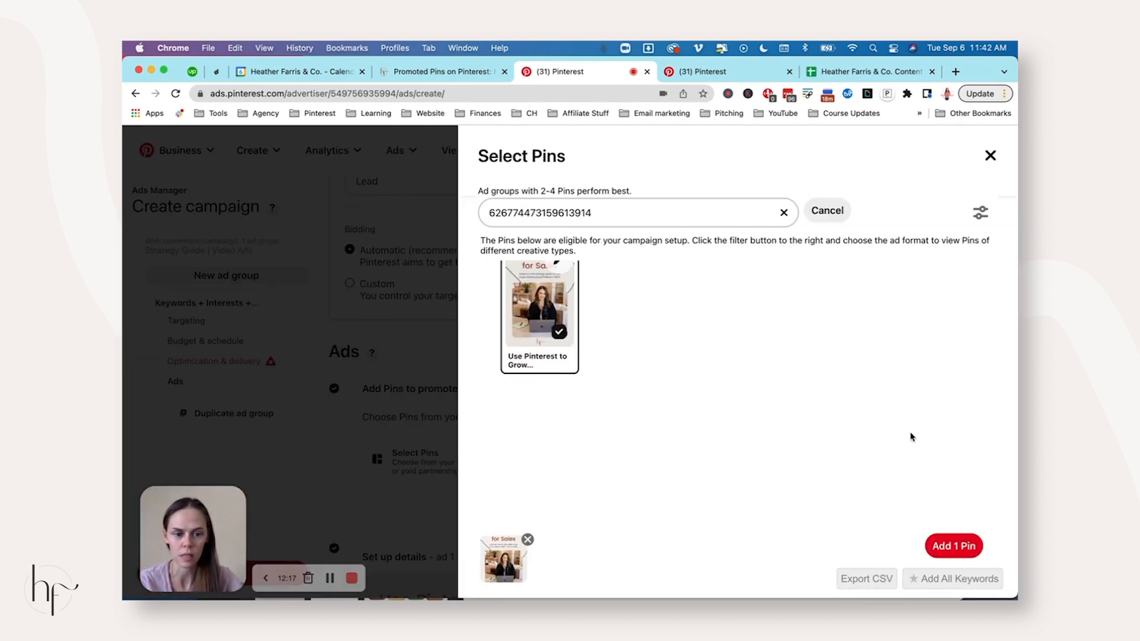
left_click(951, 547)
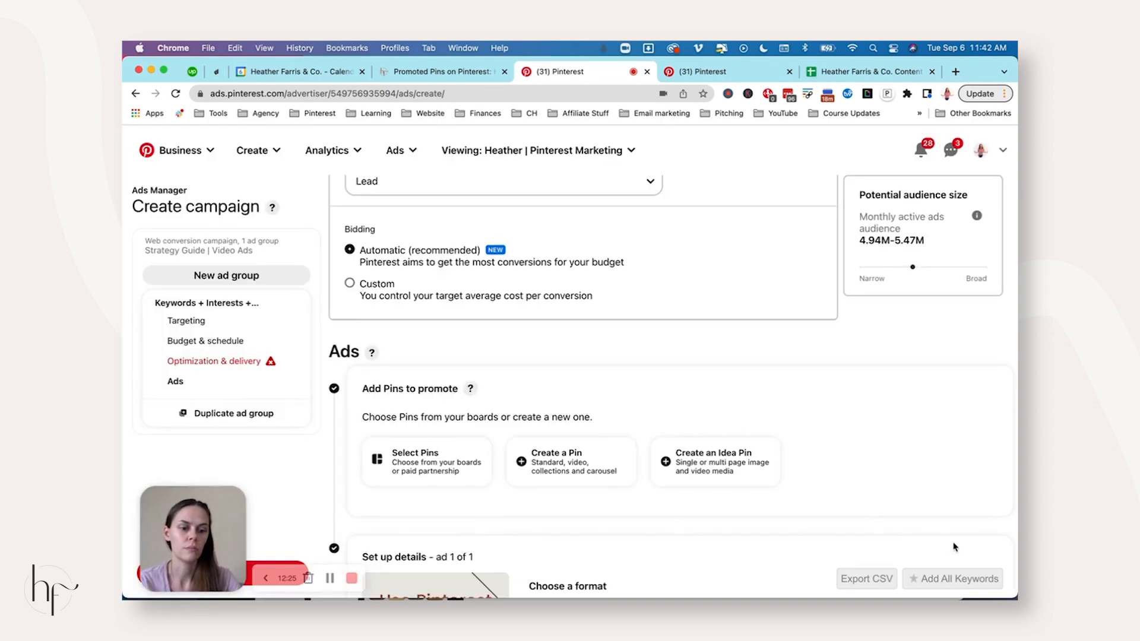
Review the ad's format, name and destination URL in its setup details, and publish the campaign.
scroll(537, 376, "down", 3)
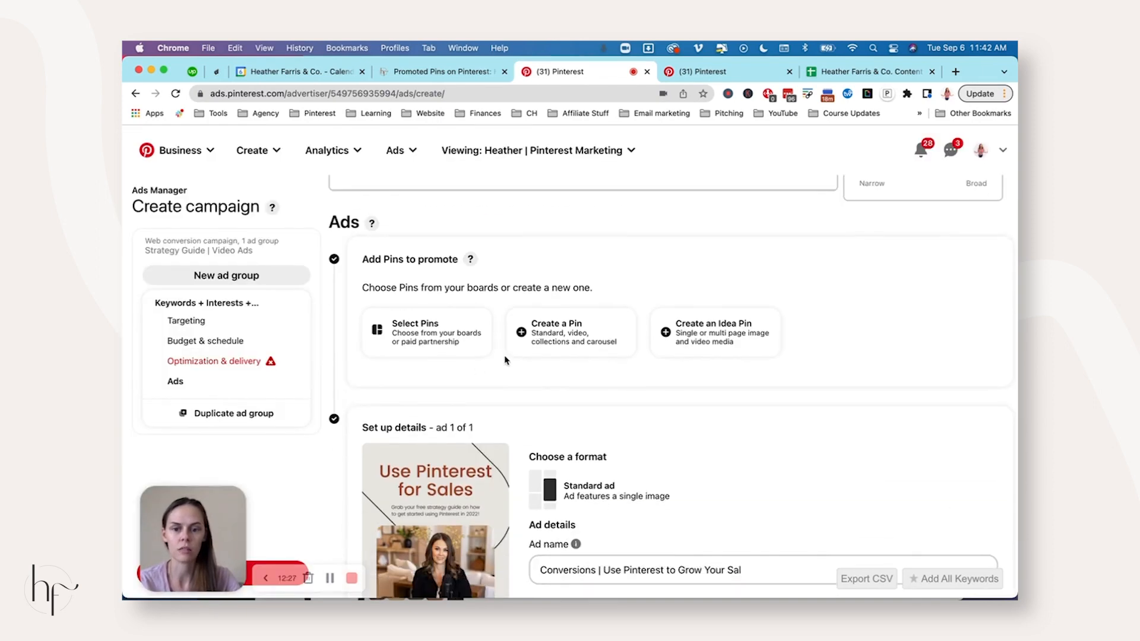
scroll(507, 363, "down", 4)
scroll(518, 396, "down", 1)
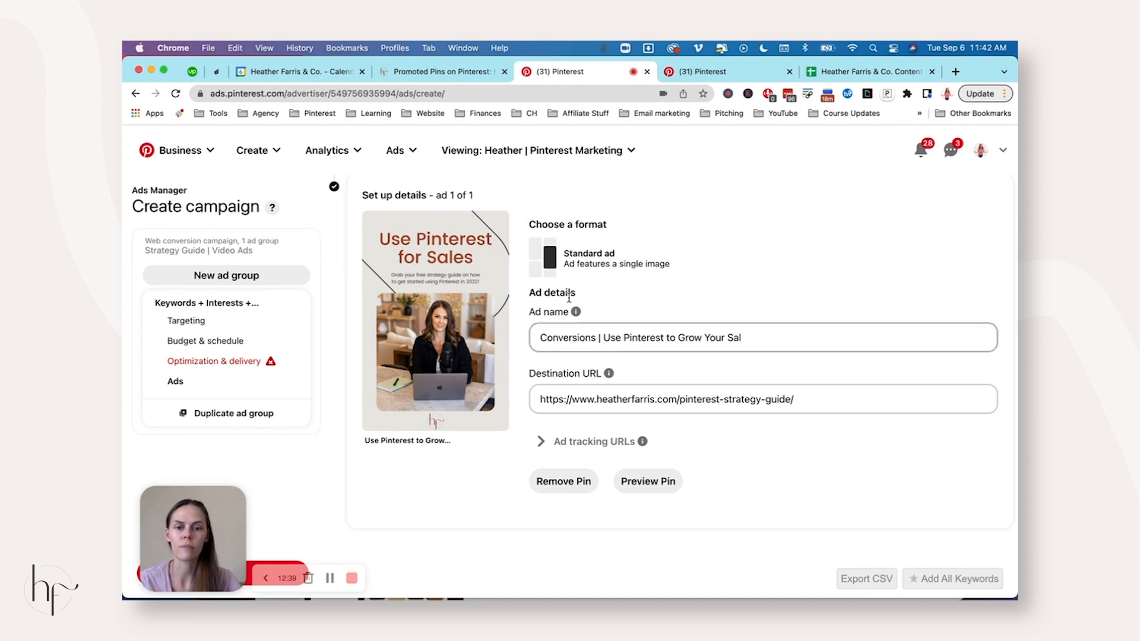
left_click(648, 484)
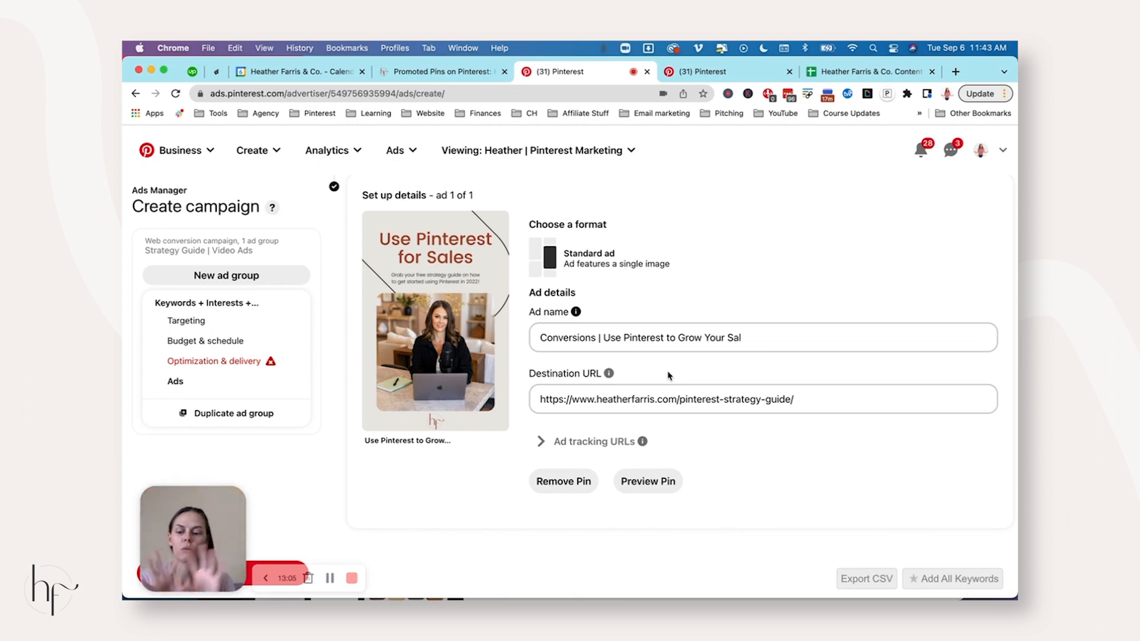
scroll(670, 376, "up", 1)
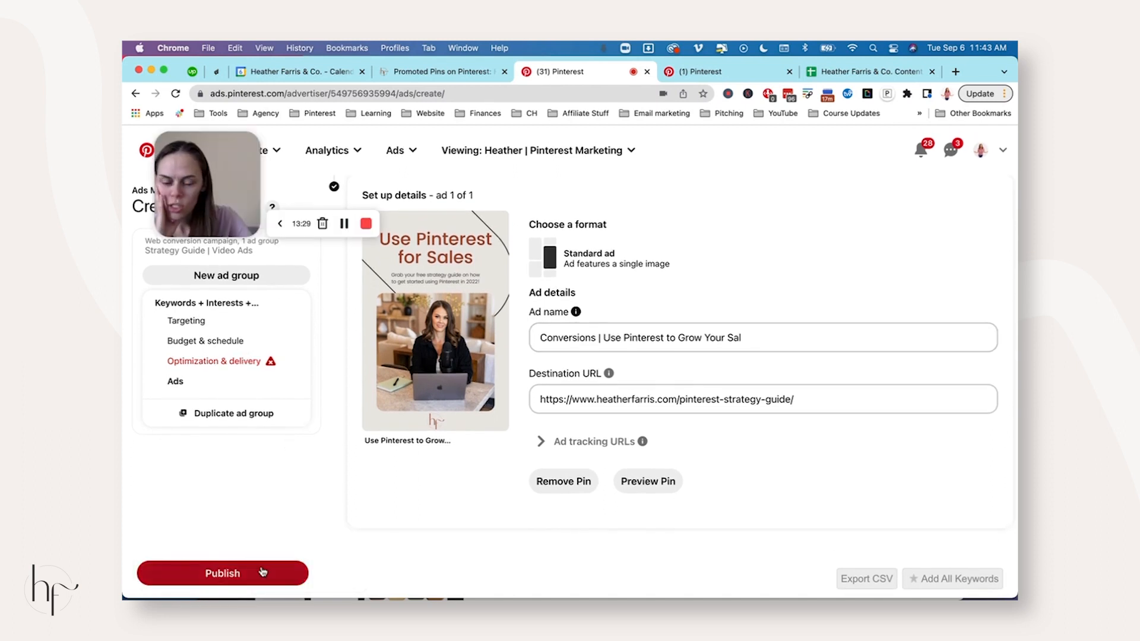
left_click(263, 571)
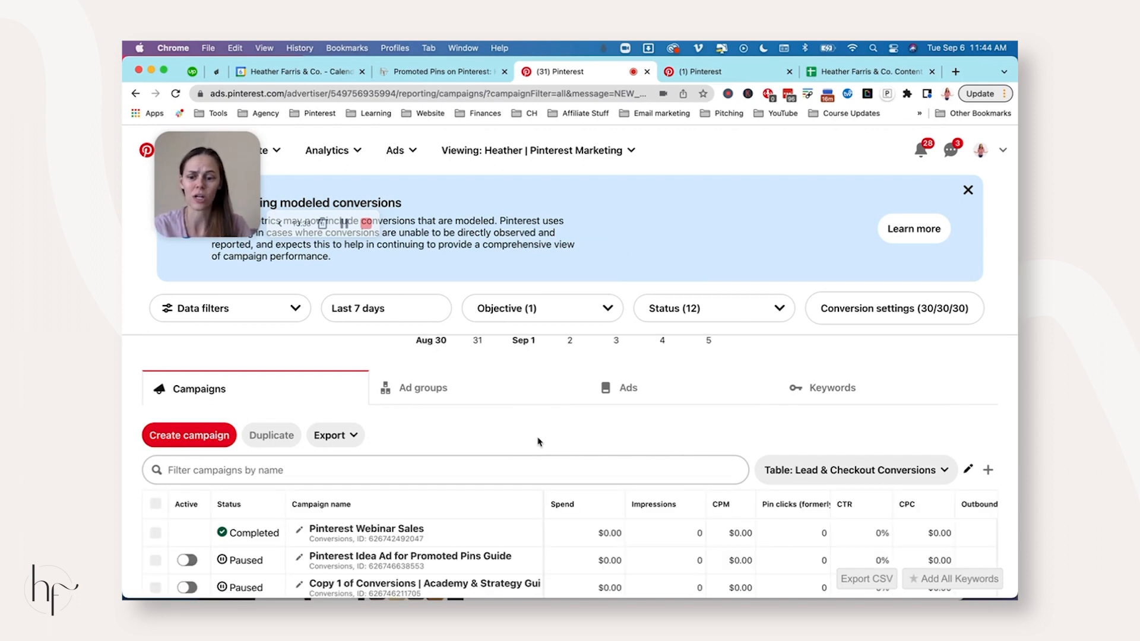
Filter the campaigns reporting table by campaign status to show only Active campaigns.
scroll(538, 442, "down", 2)
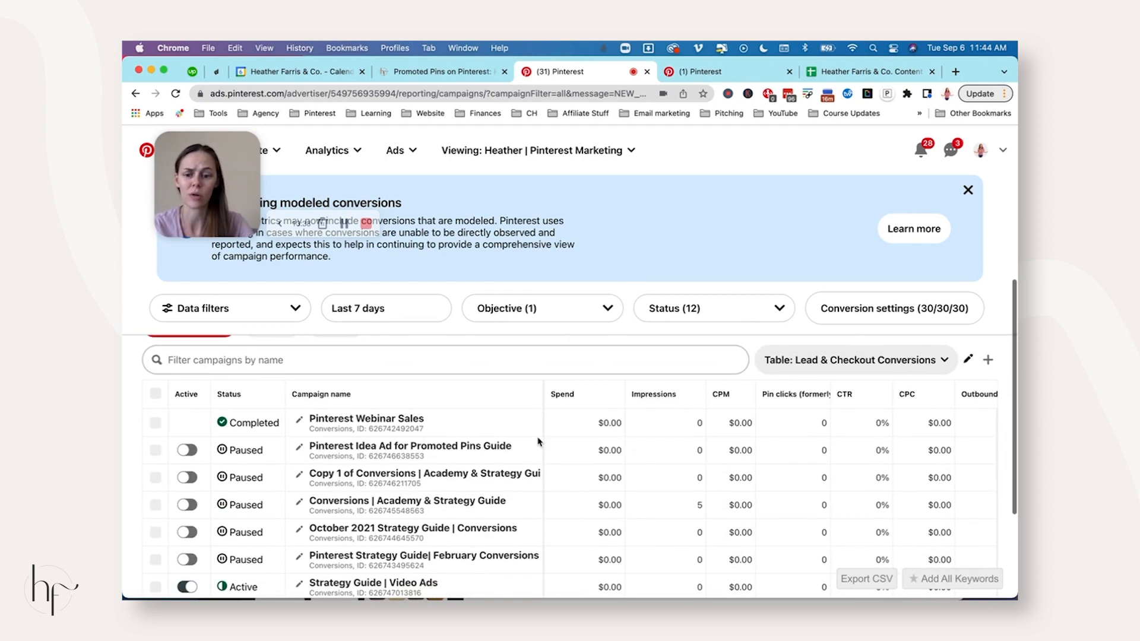
left_click(665, 325)
mouse_move(706, 374)
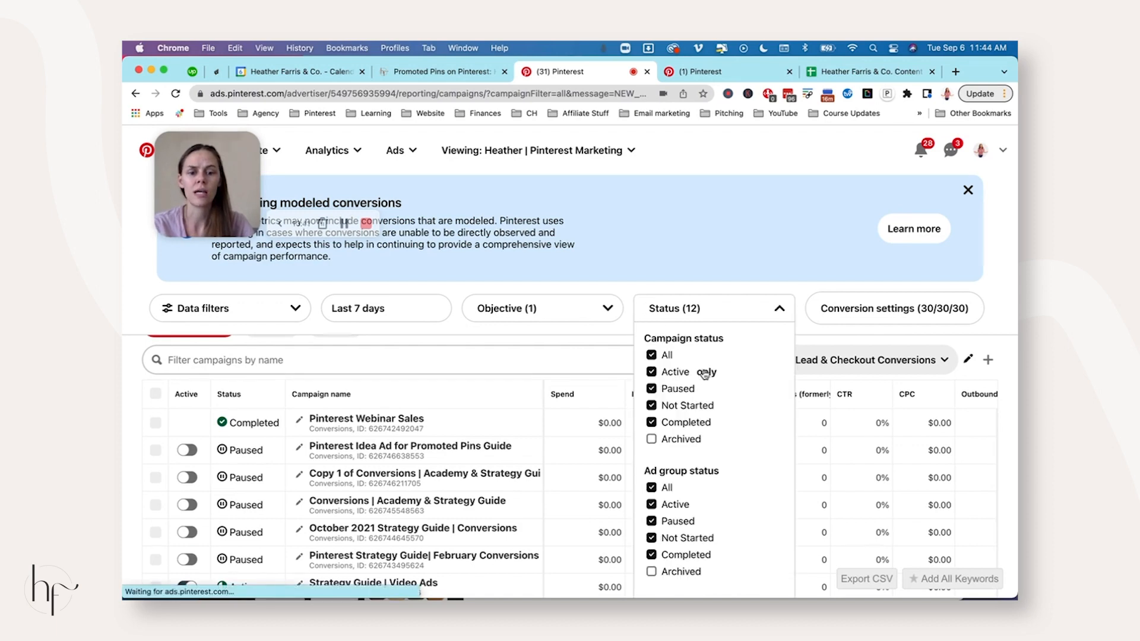
left_click(706, 372)
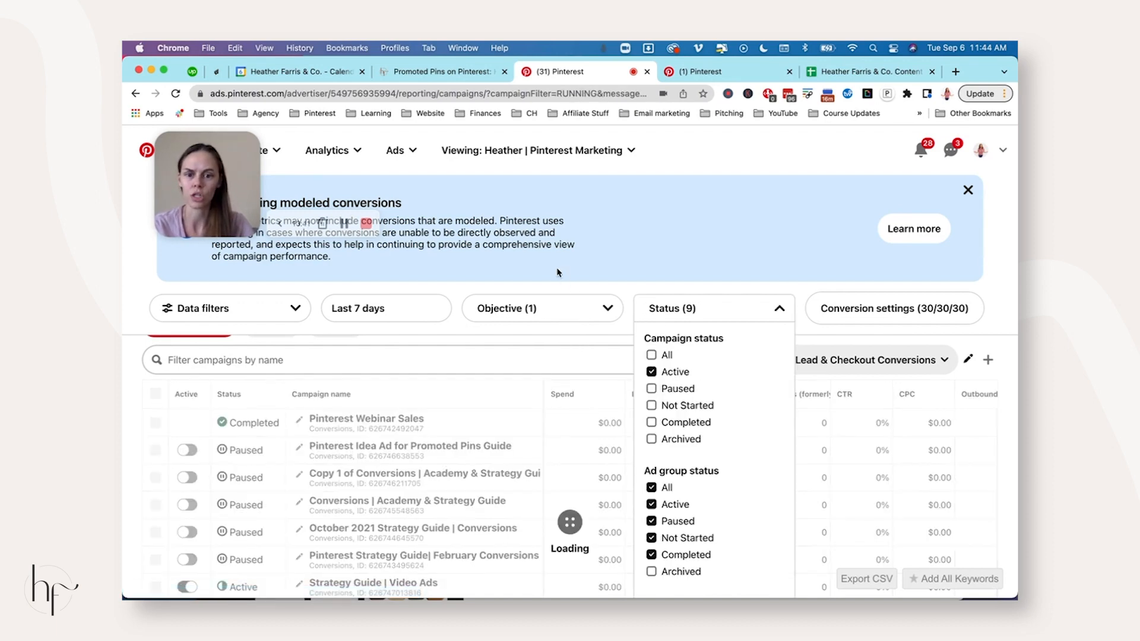
left_click(558, 272)
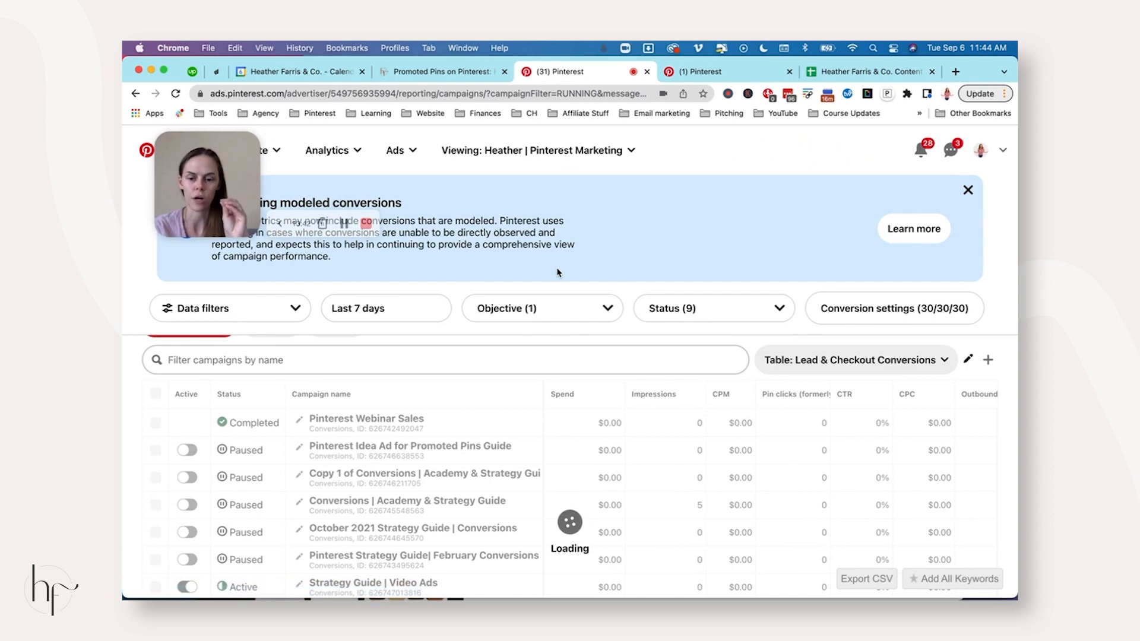
left_click(710, 316)
left_click(462, 541)
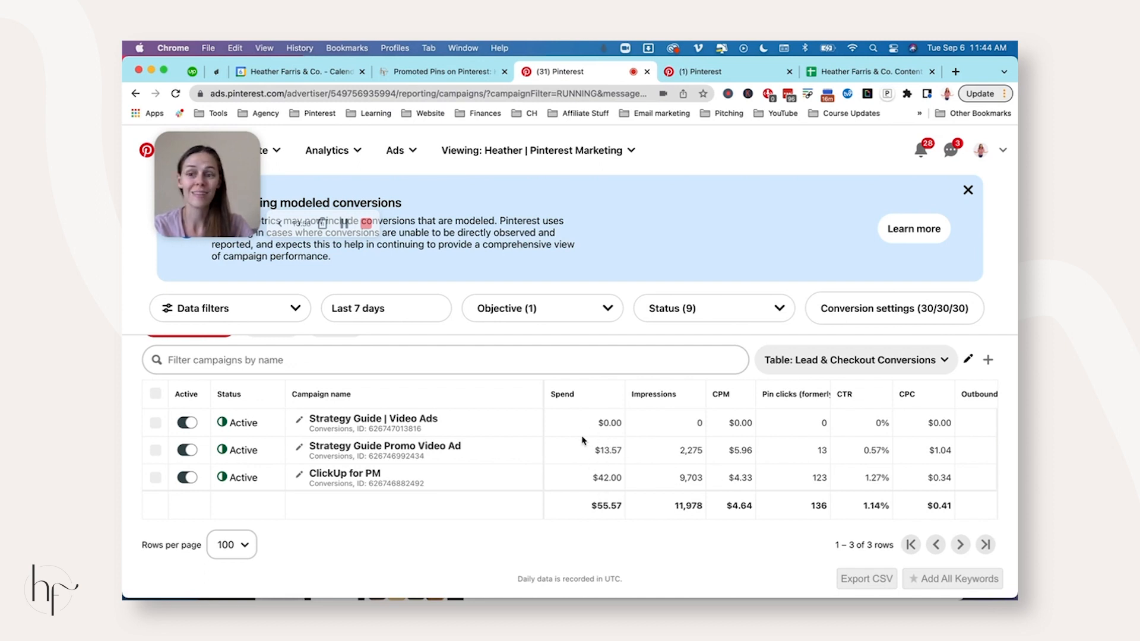
left_click(366, 224)
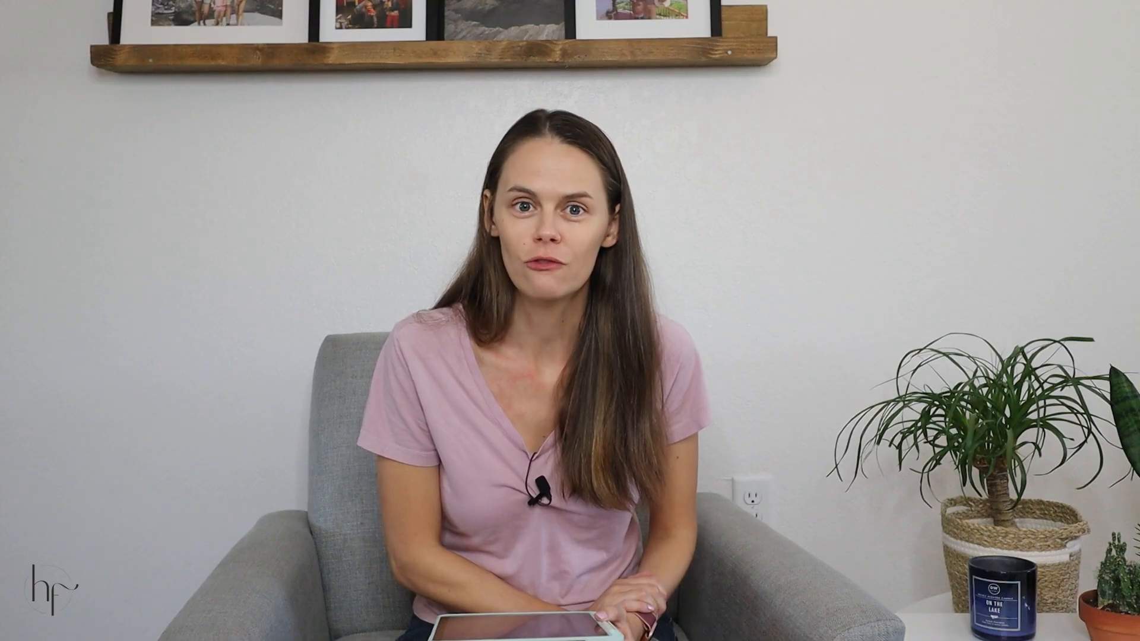